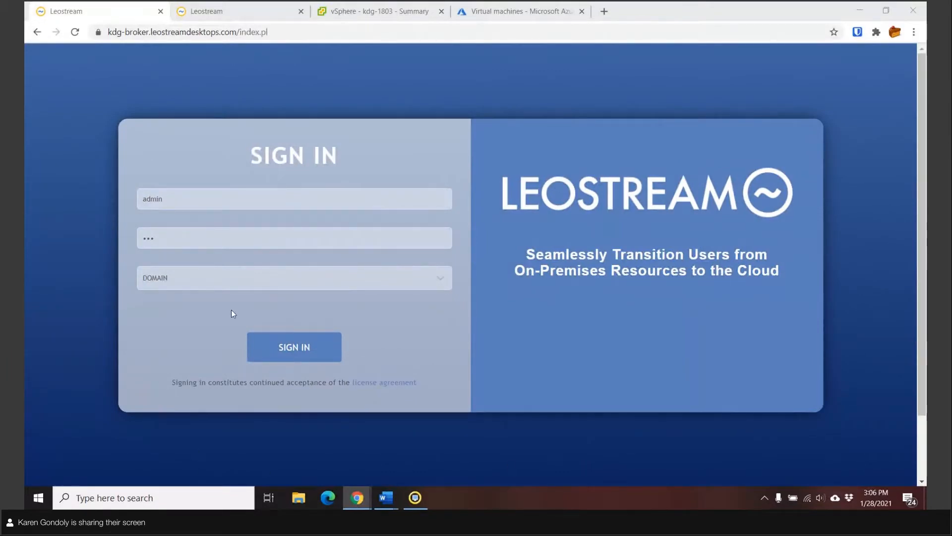
# - Sign in as administrator and view the MFA Providers list with the Duo provider
pyautogui.click(300, 349)
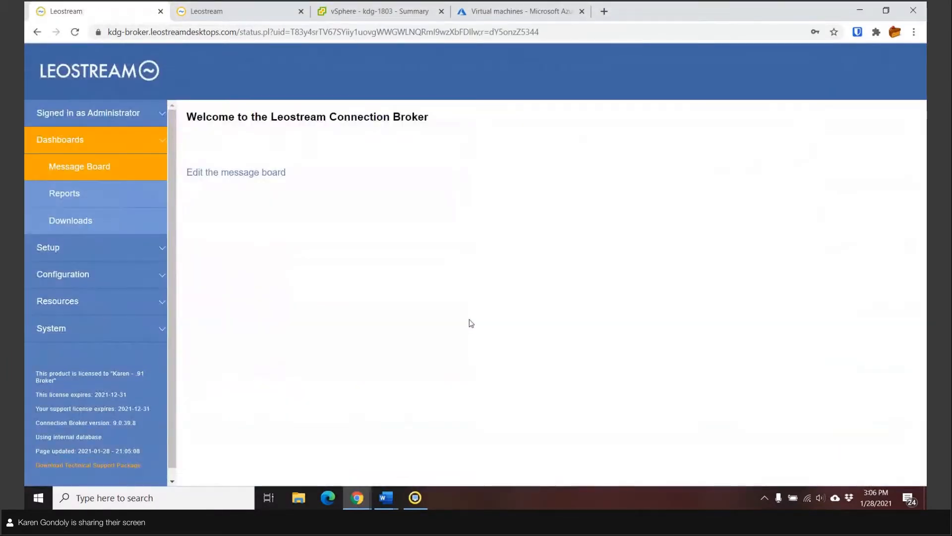
pyautogui.click(110, 249)
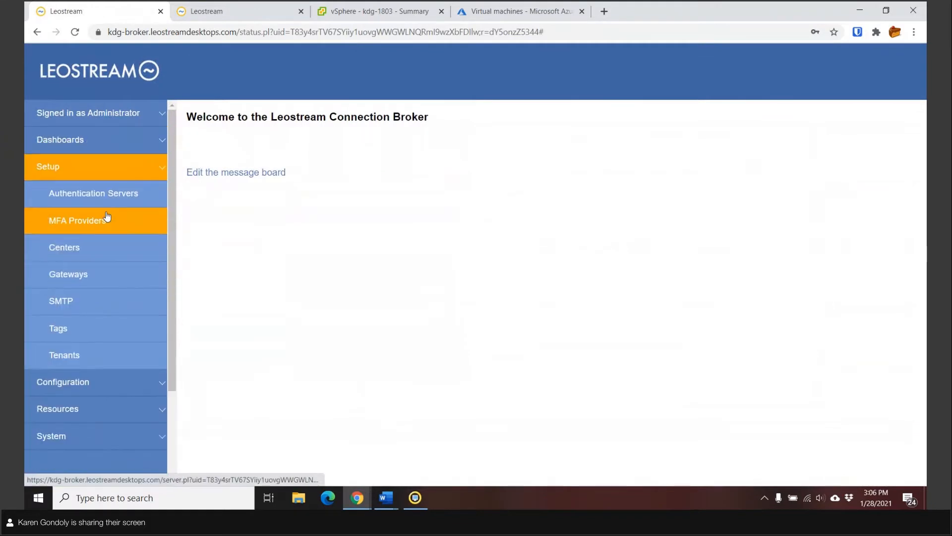
pyautogui.click(106, 198)
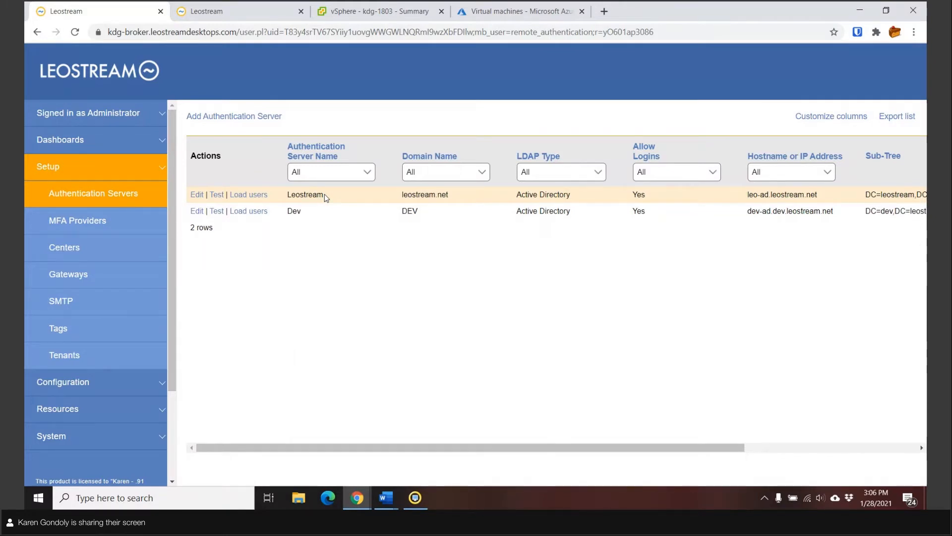
pyautogui.click(79, 226)
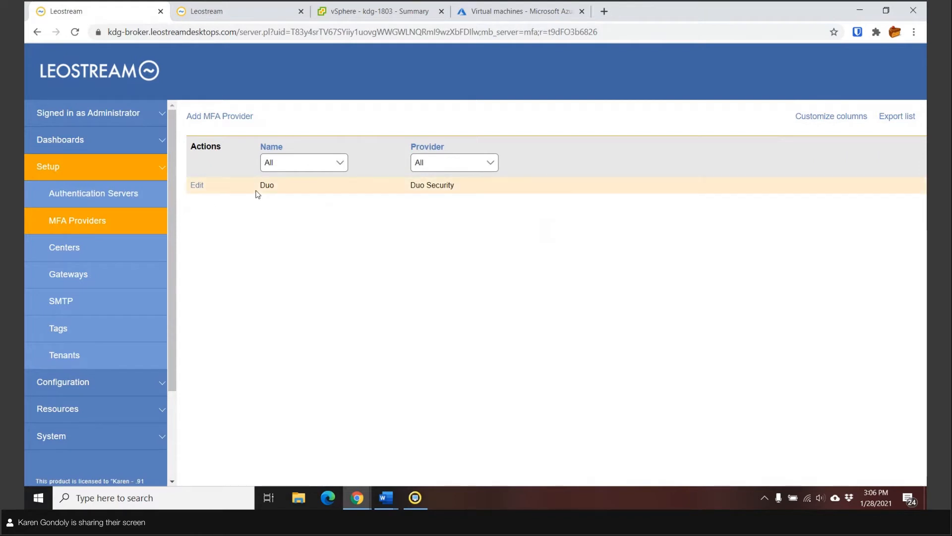
pyautogui.click(201, 188)
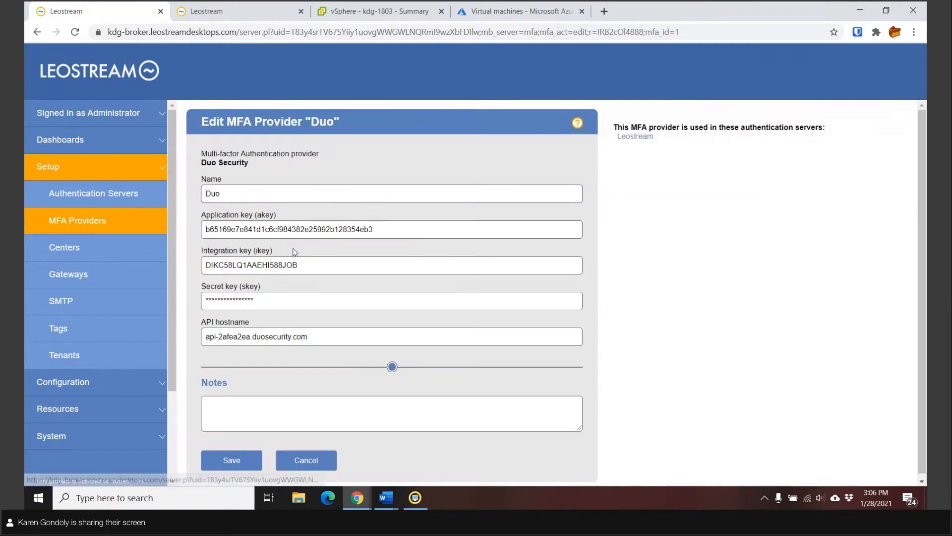
pyautogui.click(106, 224)
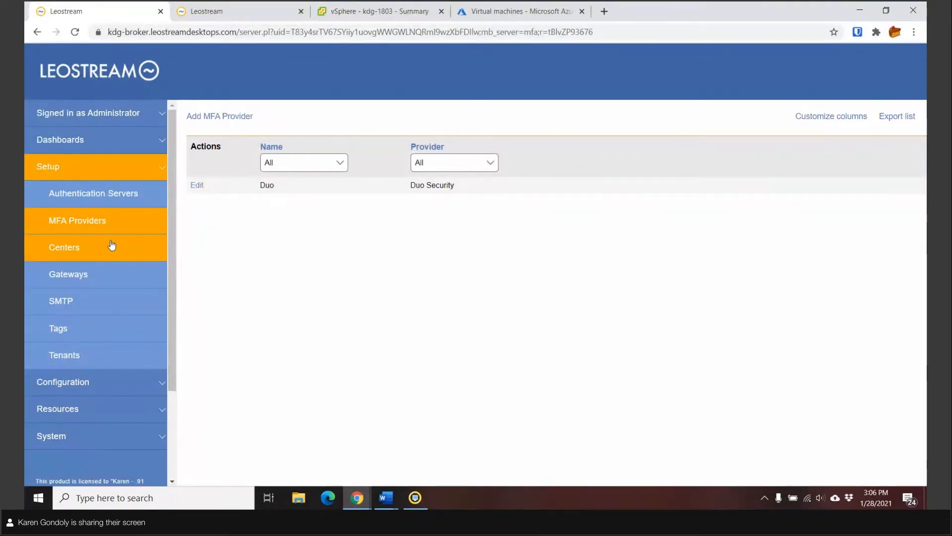
# - Preview a new Microsoft Azure center without saving it, then view the Gateways list
pyautogui.click(59, 248)
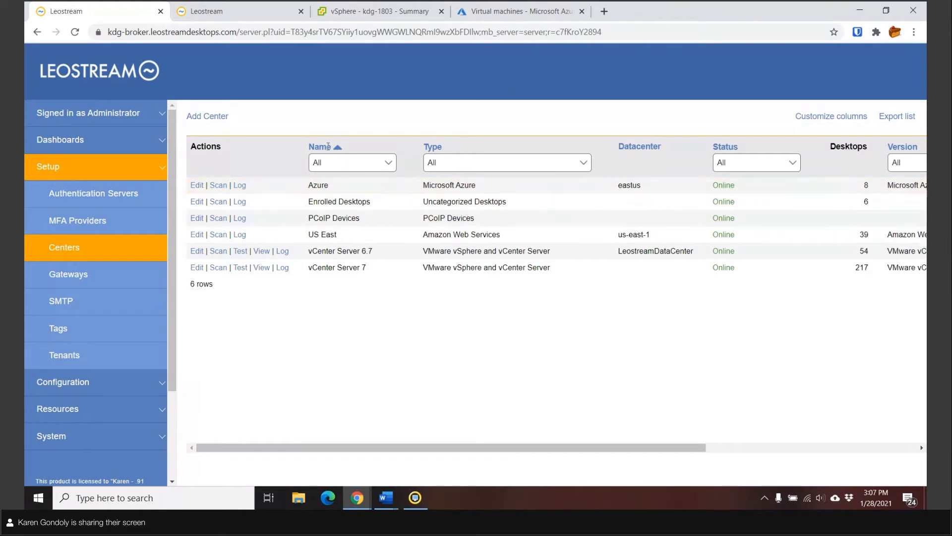
pyautogui.click(223, 121)
pyautogui.click(225, 169)
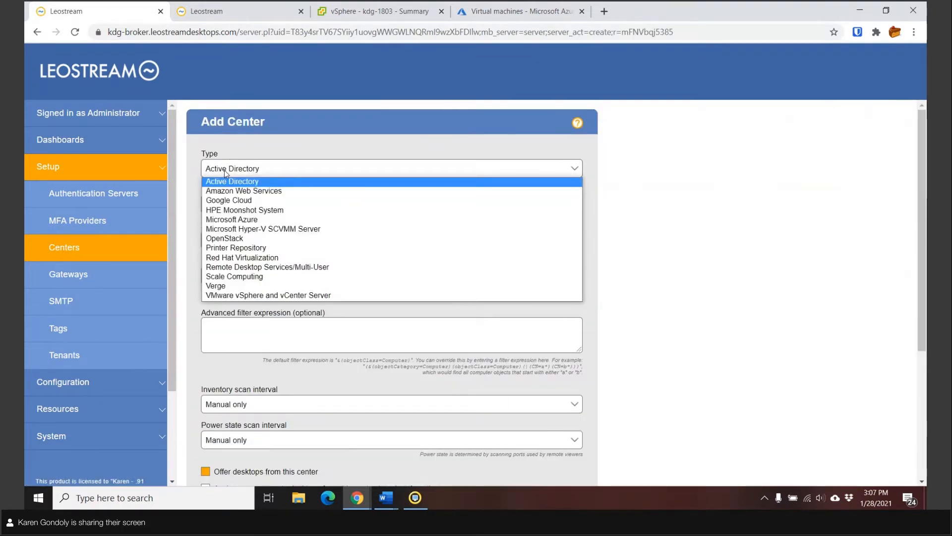
pyautogui.click(236, 221)
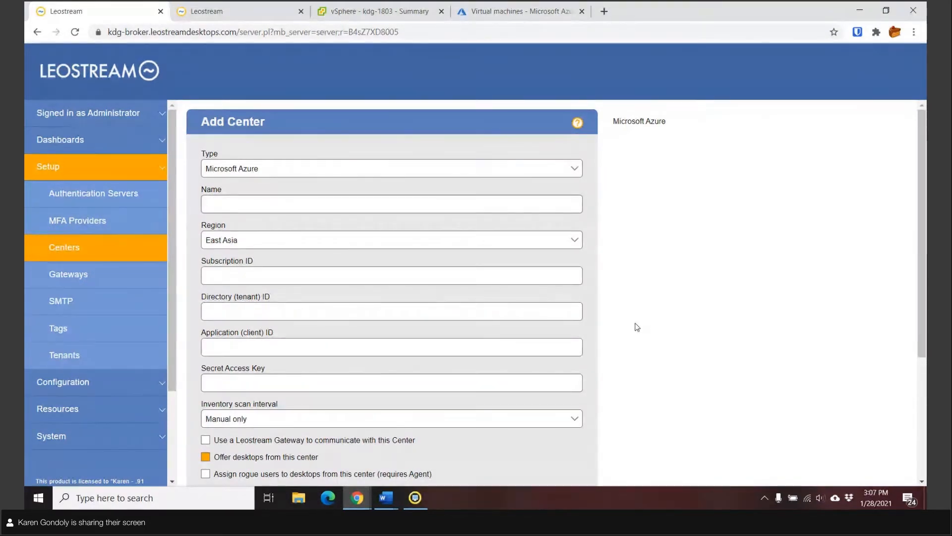
pyautogui.click(80, 247)
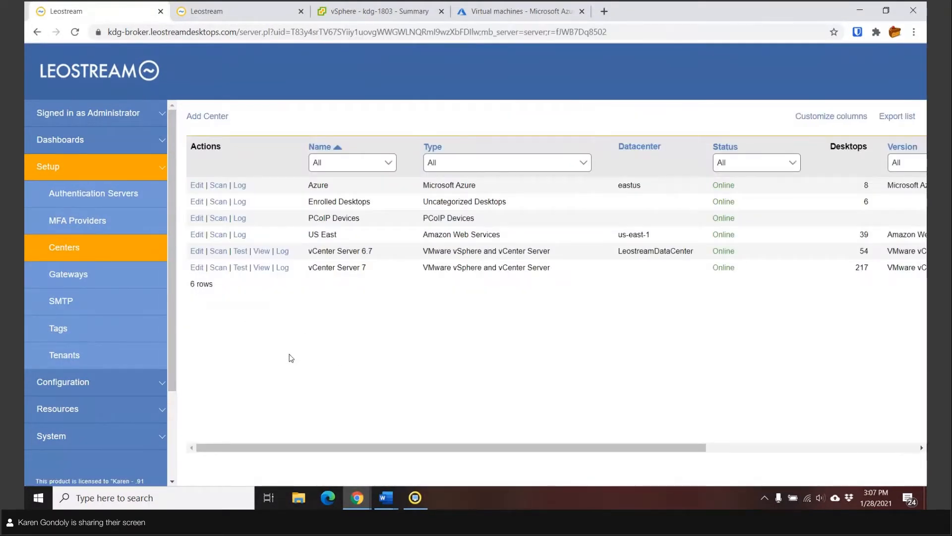
pyautogui.click(108, 282)
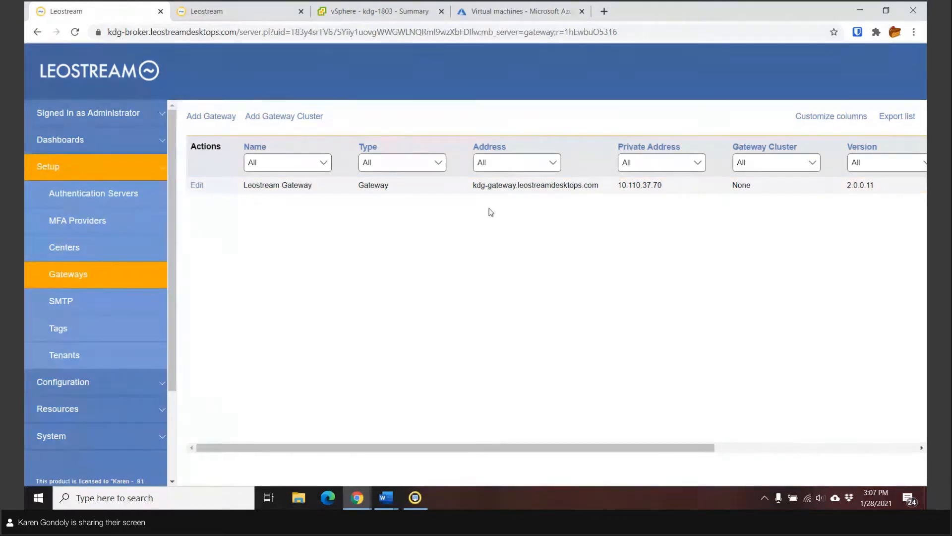
# - Show the 16 desktop pools under Configuration > Pools
pyautogui.click(113, 381)
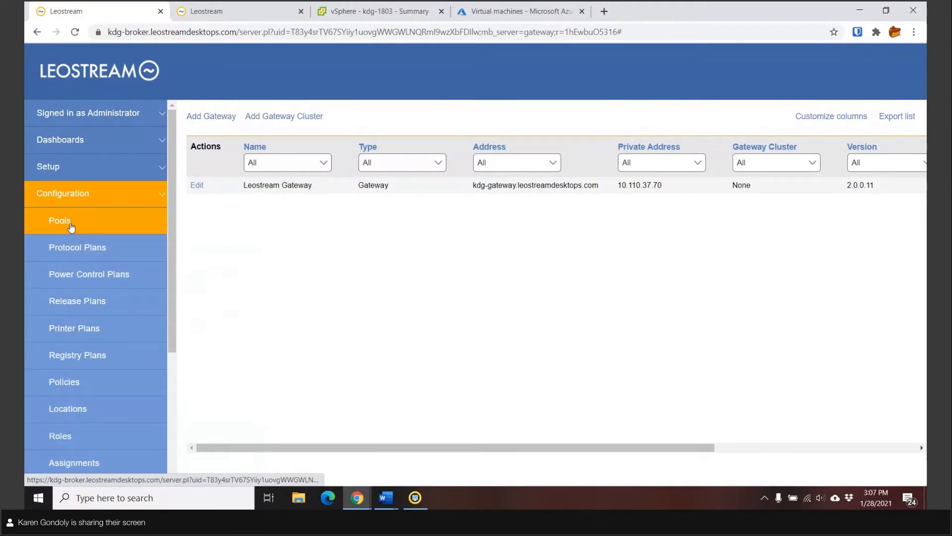
pyautogui.click(70, 222)
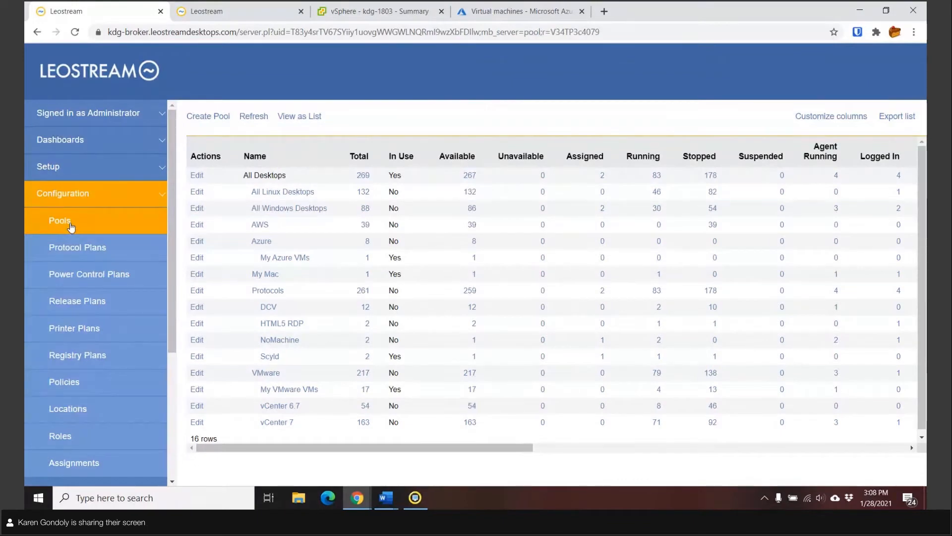
# - Review the My VMware VMs and My Azure VMs pool provisioning settings, then check Azure's VM list
pyautogui.click(197, 390)
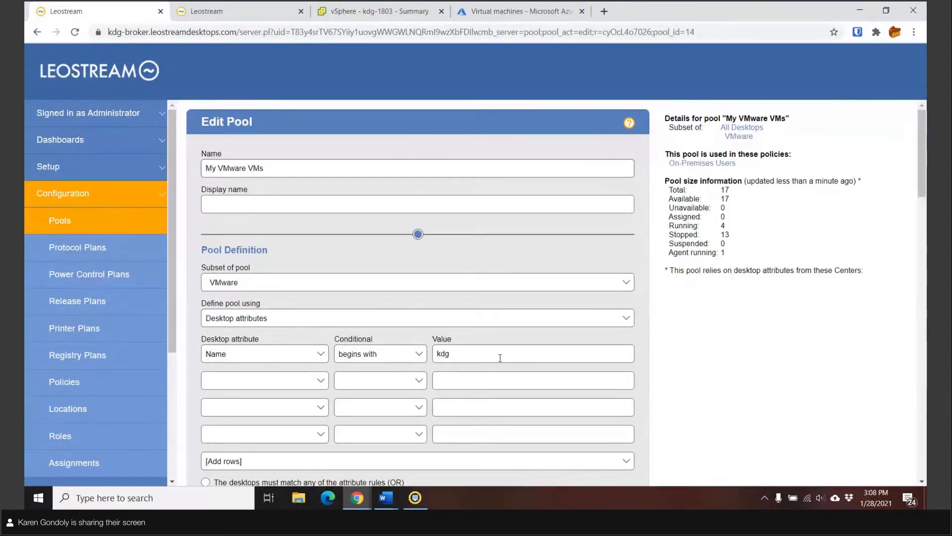
pyautogui.click(107, 230)
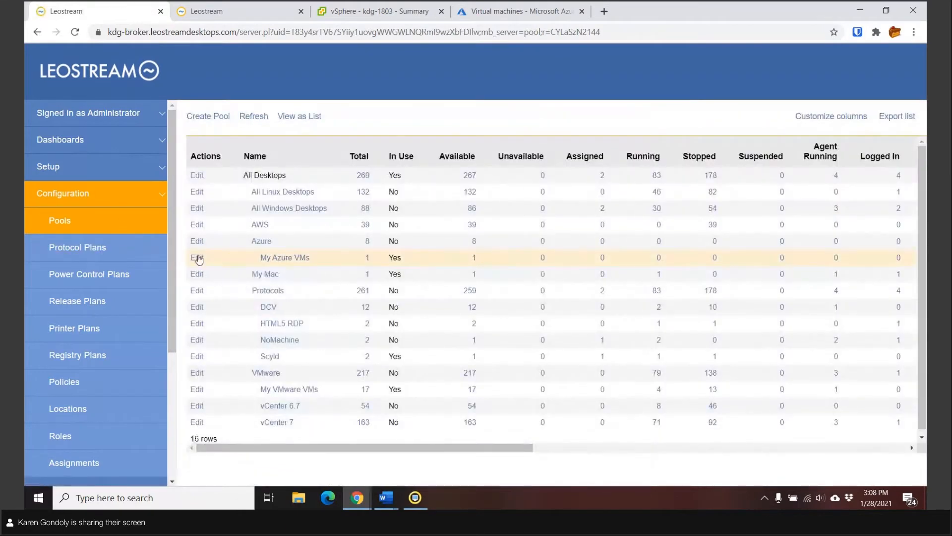
pyautogui.click(197, 257)
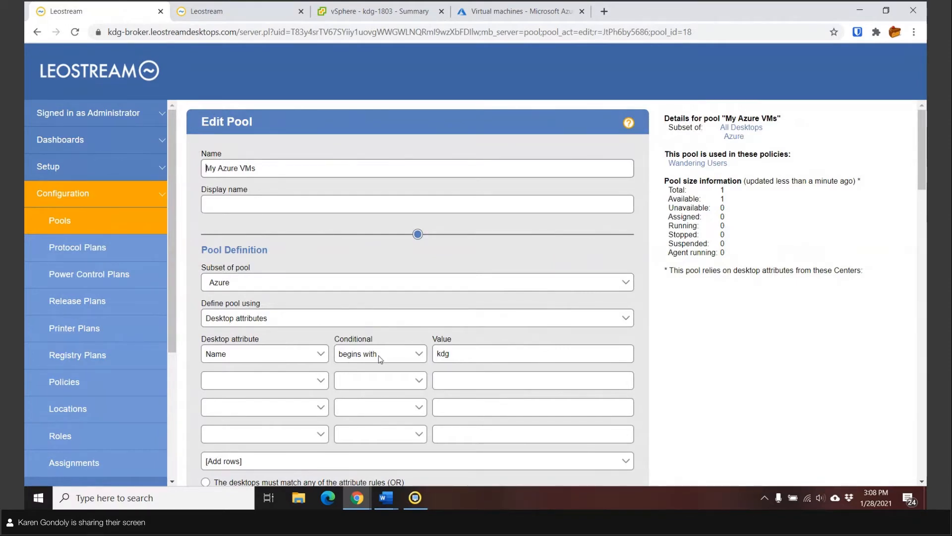
pyautogui.scroll(-8, 525, 357)
pyautogui.scroll(-3, 523, 355)
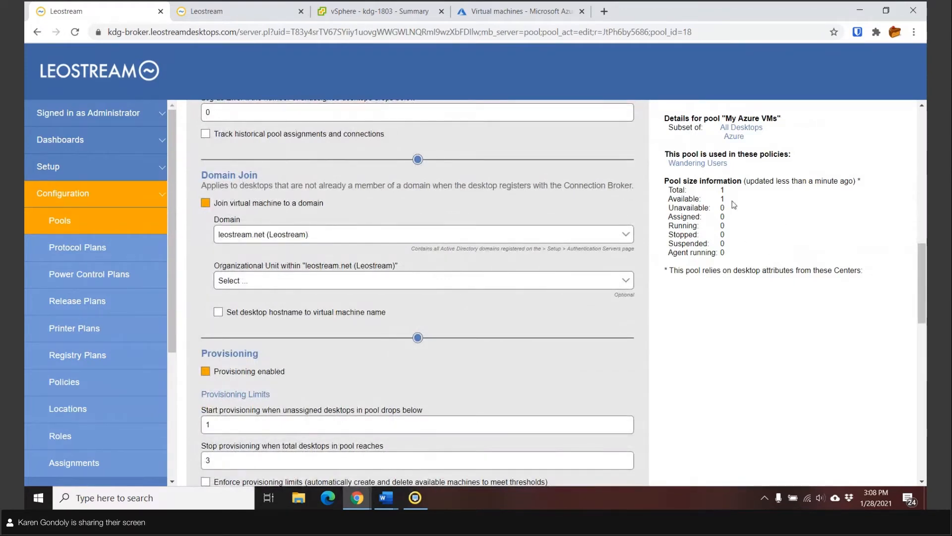
pyautogui.click(526, 11)
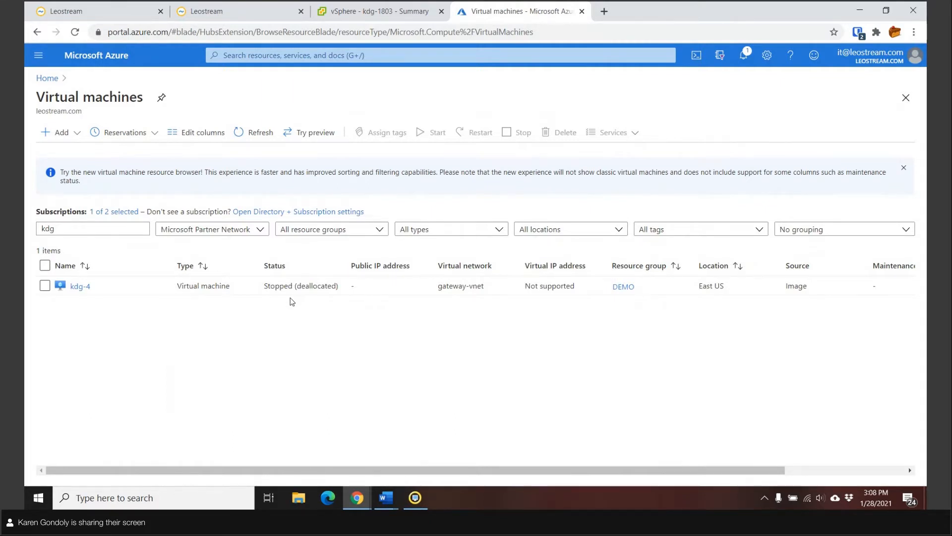
# - Return to the My Azure VMs pool page showing one available desktop
pyautogui.click(89, 12)
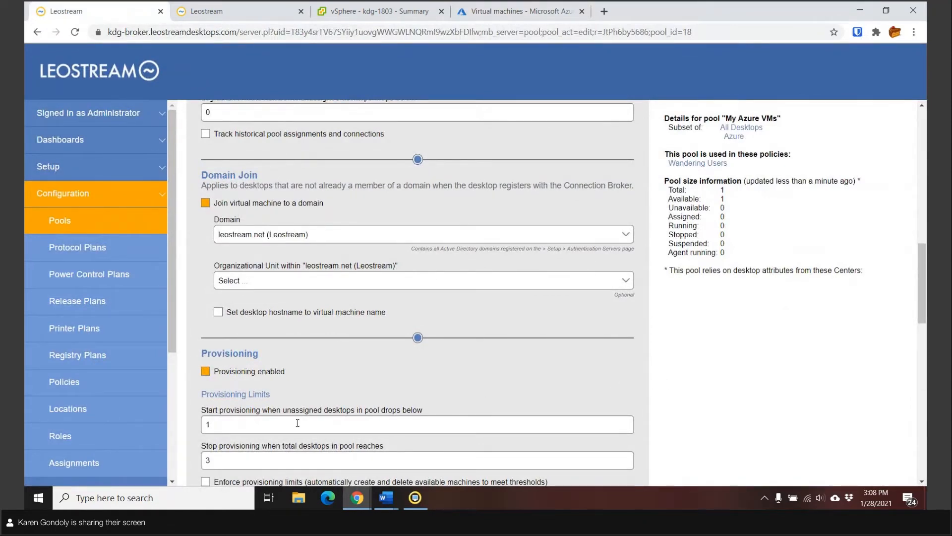
pyautogui.doubleClick(723, 199)
pyautogui.scroll(-10, 271, 377)
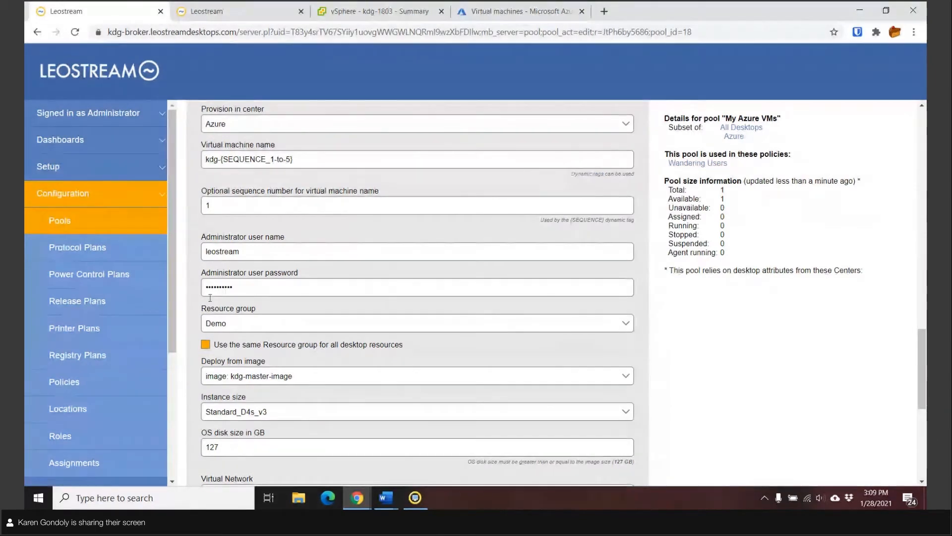
pyautogui.scroll(5, 247, 289)
pyautogui.scroll(2, 247, 288)
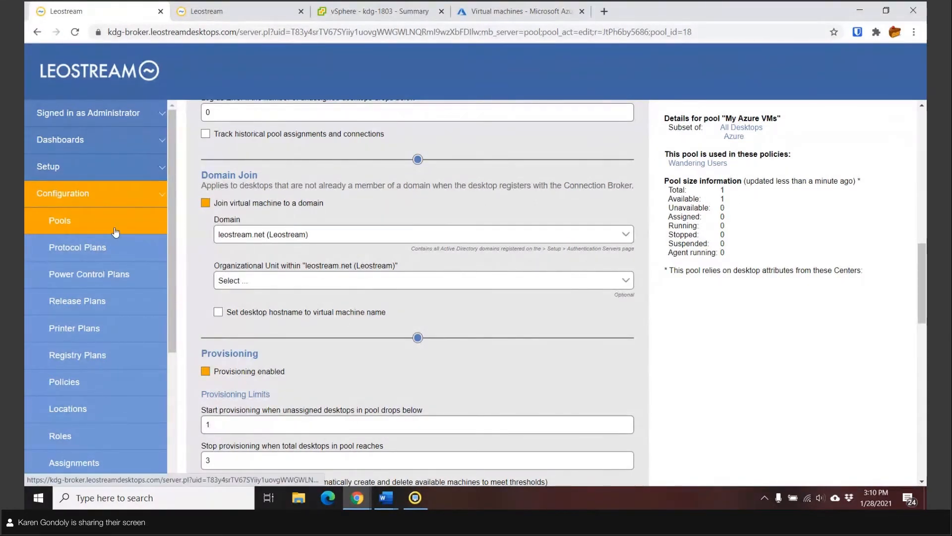
# - Review the Default protocol plan's settings and return to the Protocol Plans list
pyautogui.click(90, 258)
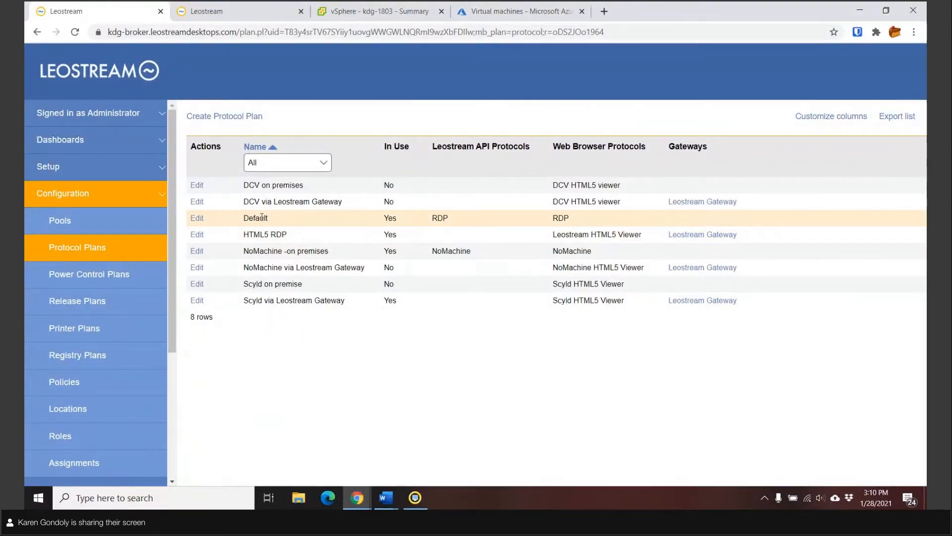
pyautogui.click(196, 219)
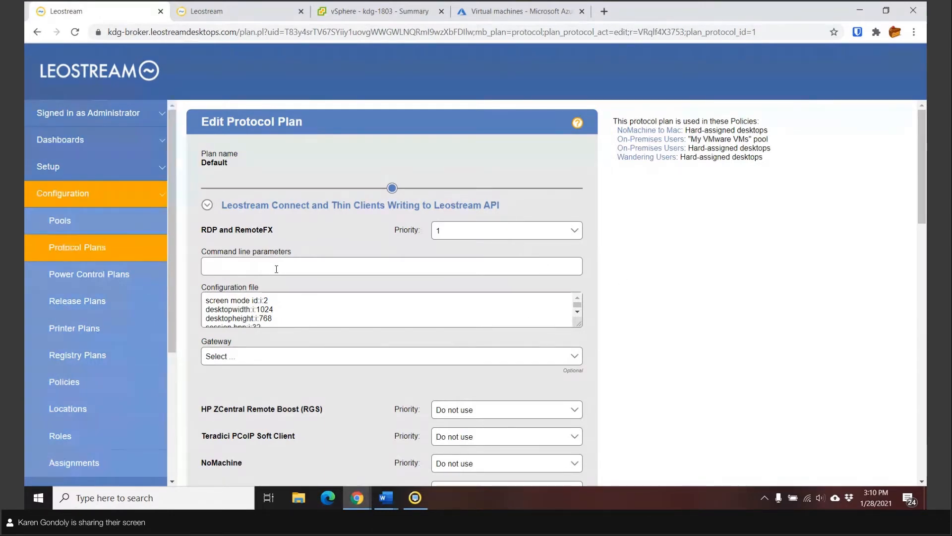
pyautogui.click(101, 248)
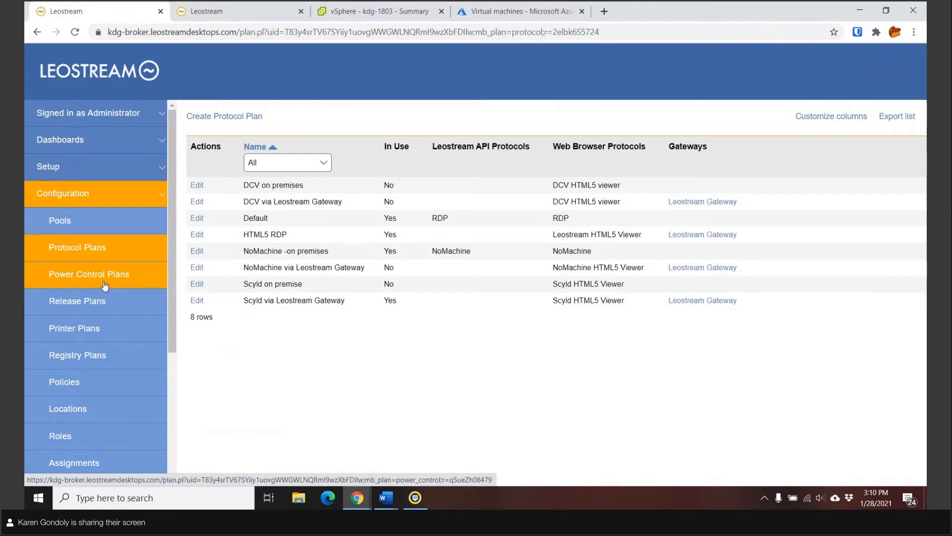
# - Review the Shutdown on Logout power control plan, then view the Release Plans list
pyautogui.click(104, 284)
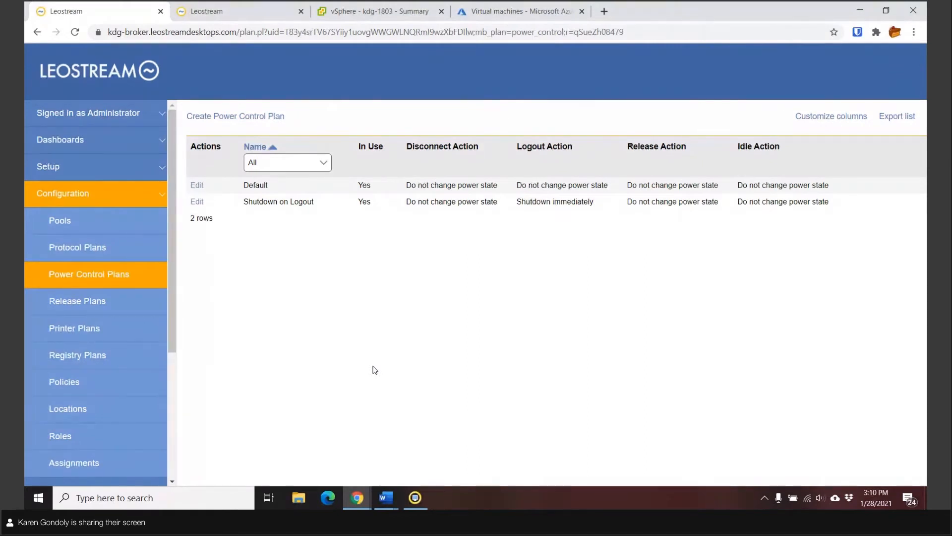
pyautogui.click(196, 203)
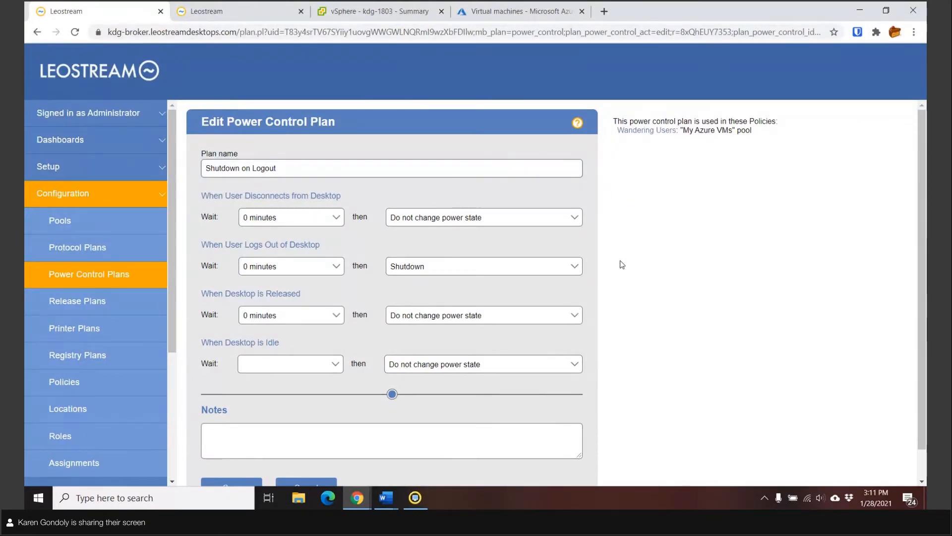
pyautogui.click(103, 307)
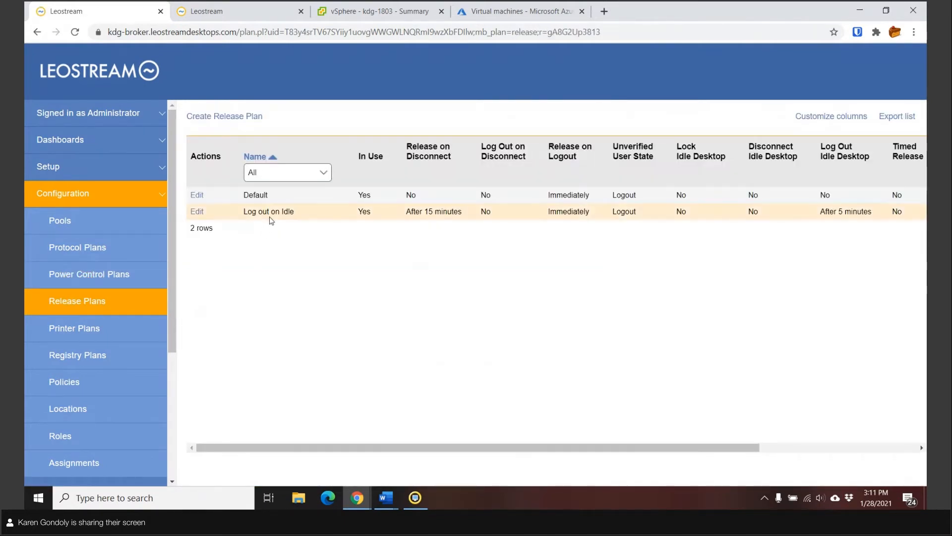
# - Review the Log out on Idle release plan, then view the Locations list
pyautogui.click(198, 211)
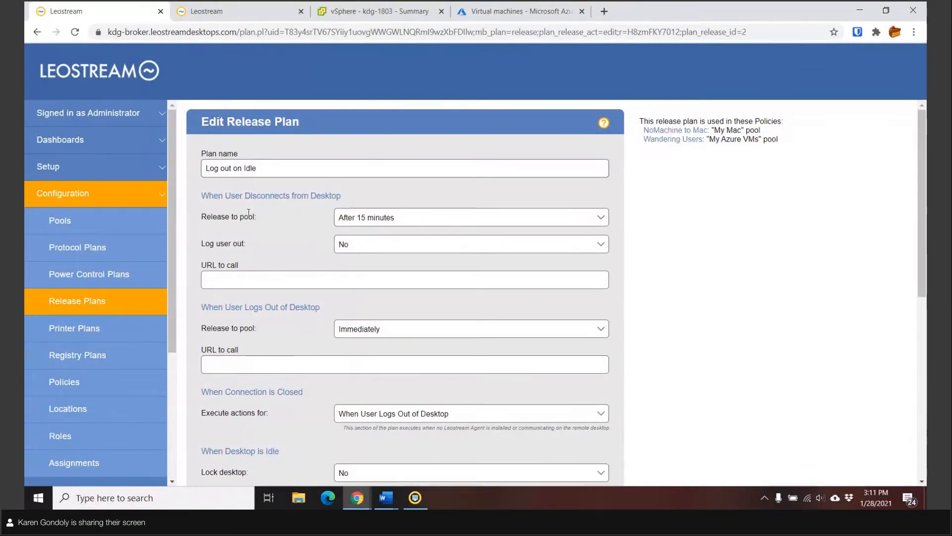
pyautogui.scroll(-7, 259, 210)
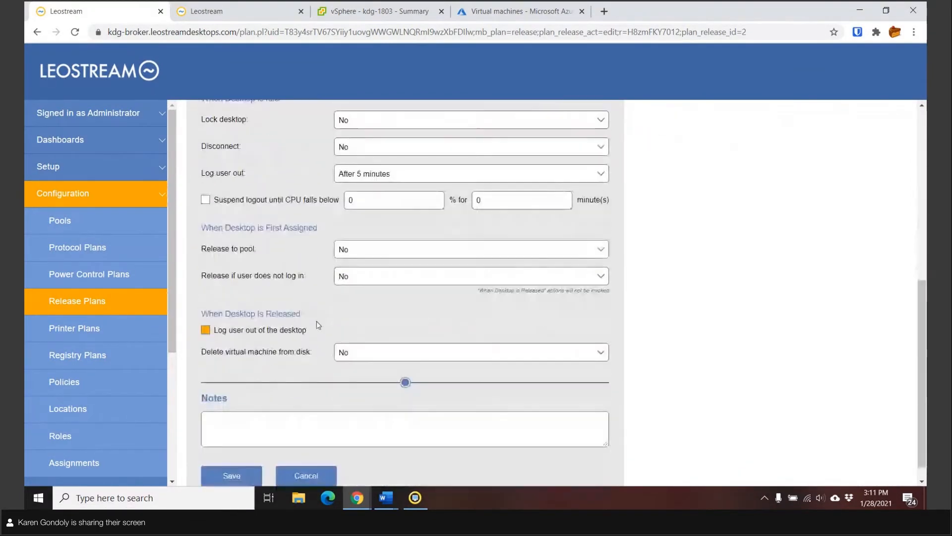
pyautogui.doubleClick(285, 313)
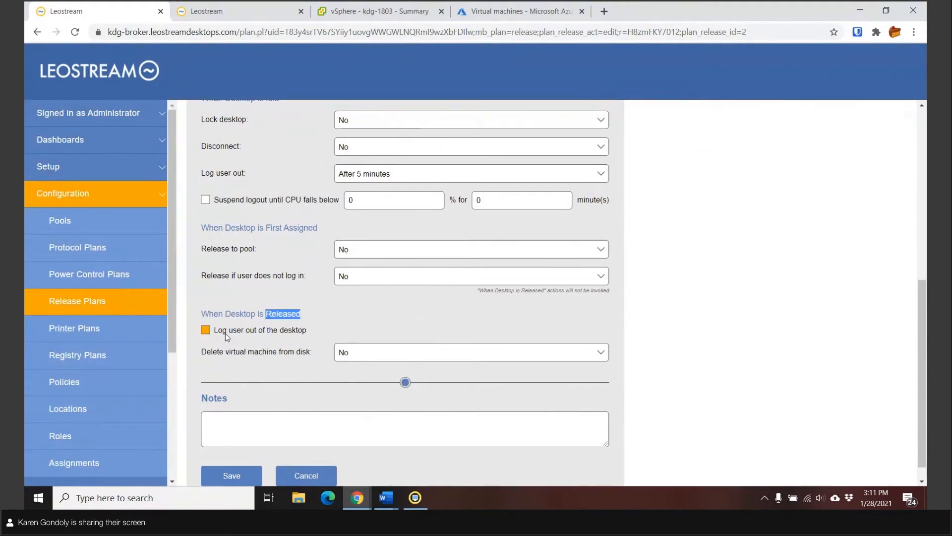
pyautogui.click(65, 416)
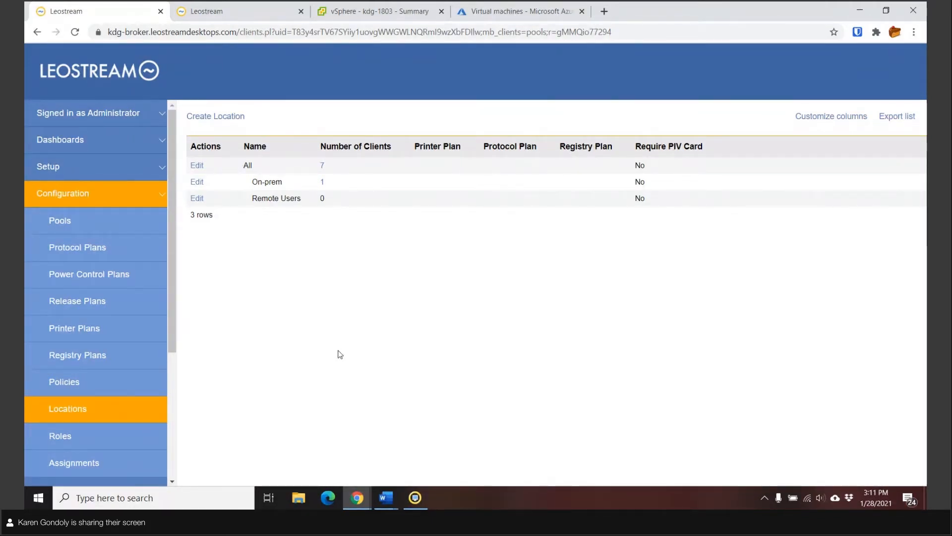
# - Make the On-prem location rule match client IP address in CIDR notation
pyautogui.click(197, 182)
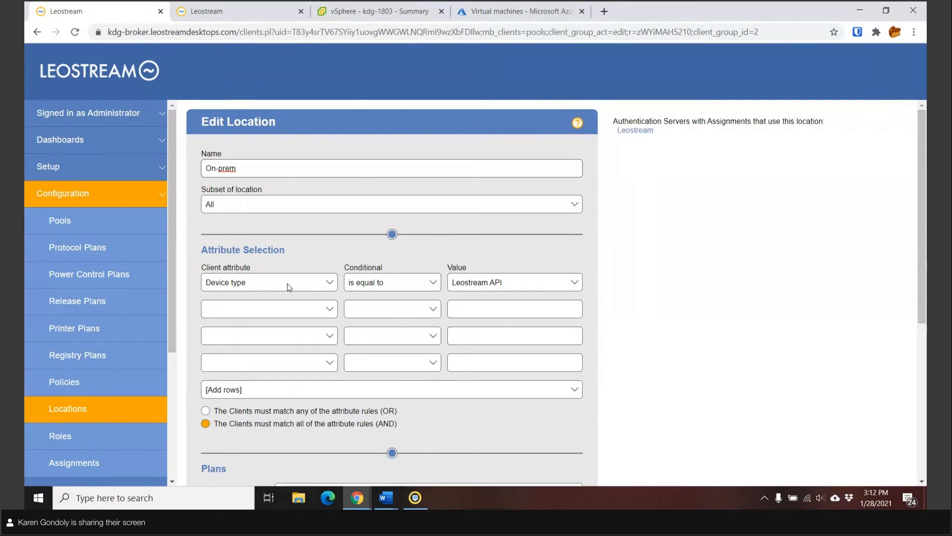
pyautogui.click(287, 284)
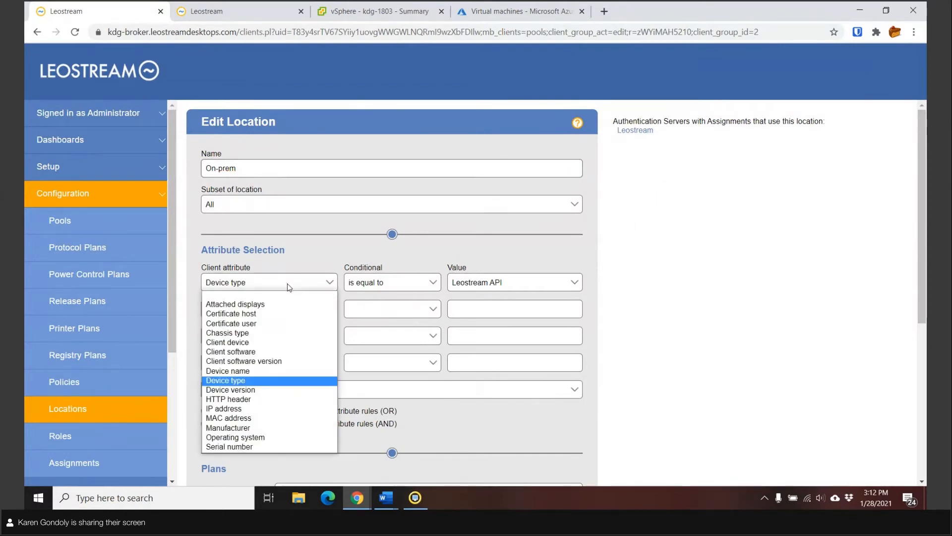
pyautogui.click(243, 410)
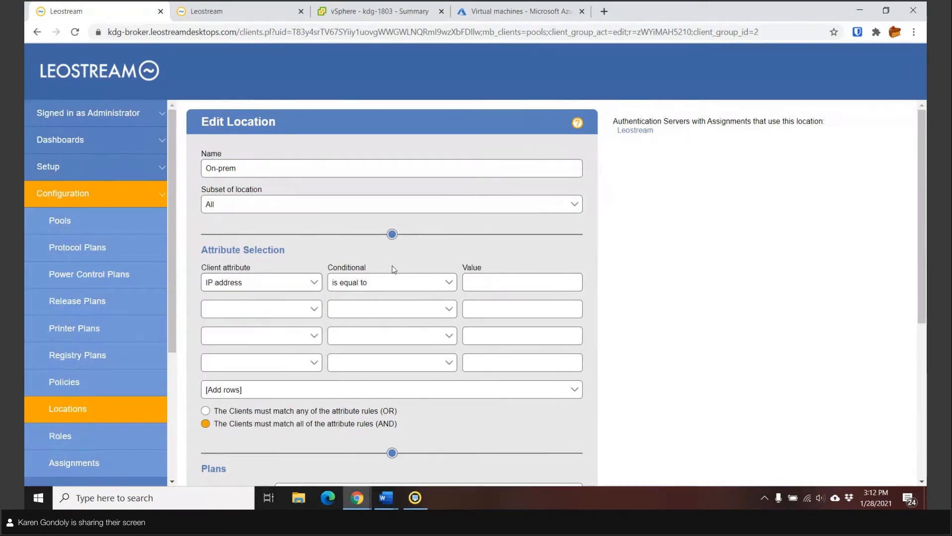
pyautogui.click(375, 286)
pyautogui.click(367, 302)
pyautogui.click(375, 288)
pyautogui.click(372, 294)
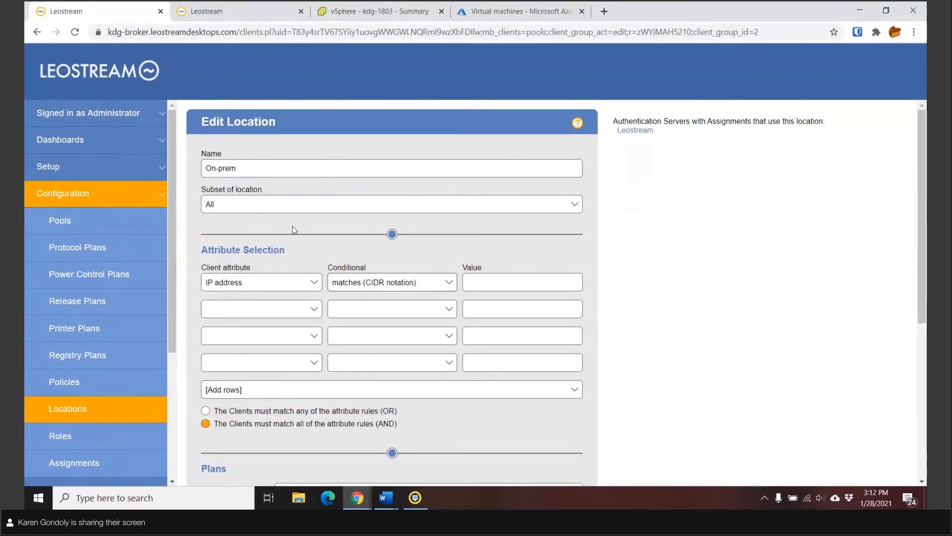
# - Review the Remote Users location, then view the five user roles
pyautogui.click(87, 412)
pyautogui.click(194, 202)
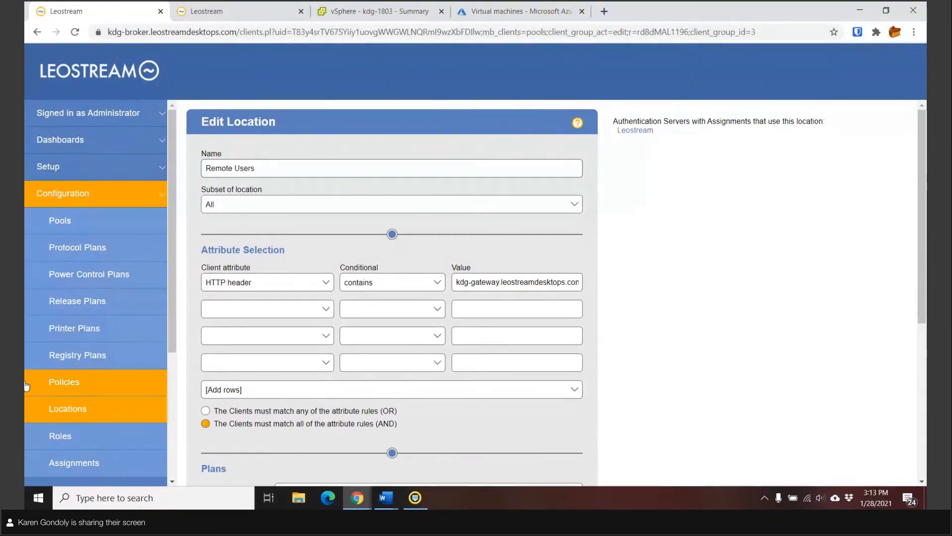
pyautogui.click(88, 413)
pyautogui.click(65, 435)
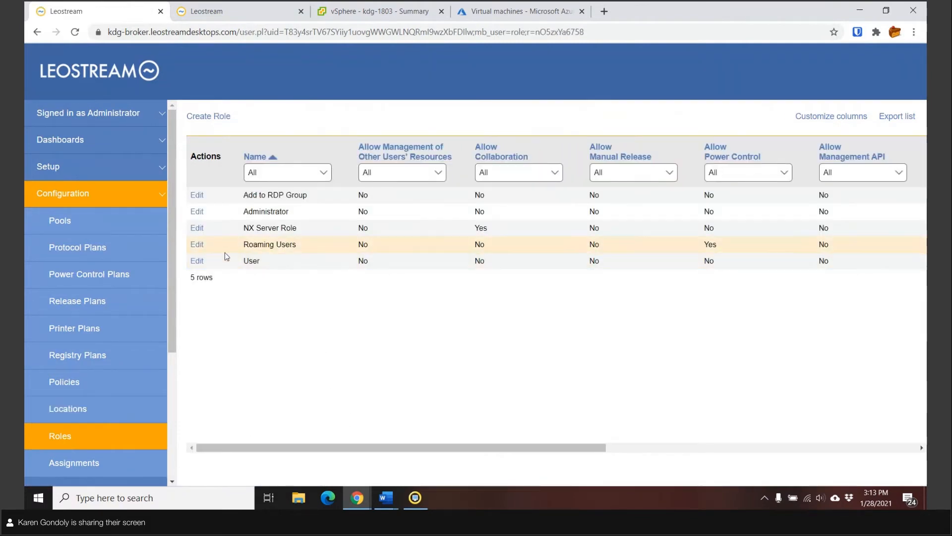
# - Review the Roaming Users role's desktop stop/start and web-client-only permissions
pyautogui.click(198, 245)
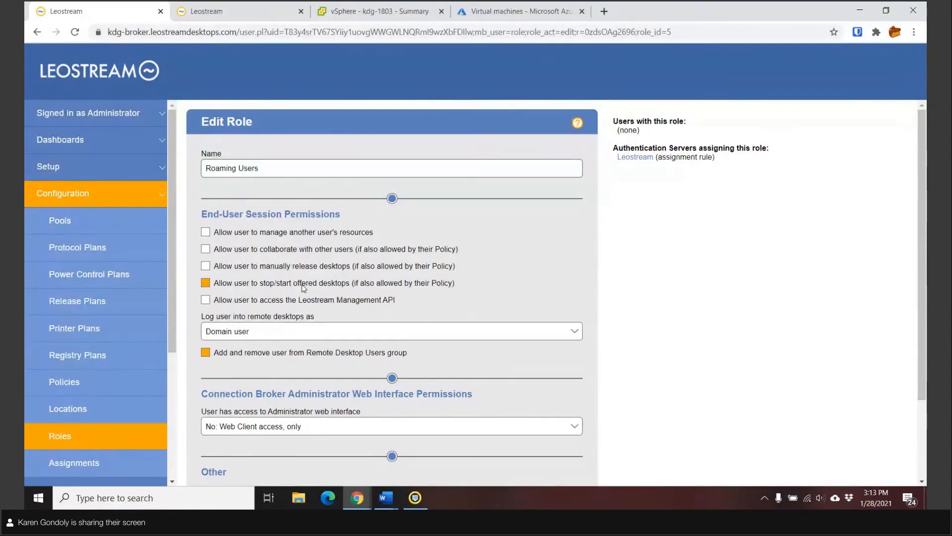
# - Edit the Leostream server's assignments mapping remote Duo Domain Users to Roaming and Wandering Users
pyautogui.click(68, 472)
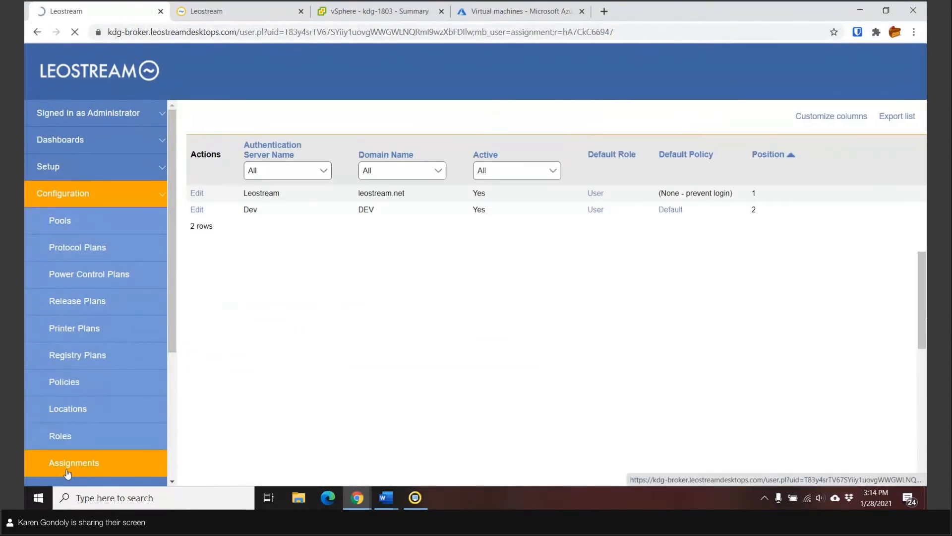
pyautogui.click(203, 194)
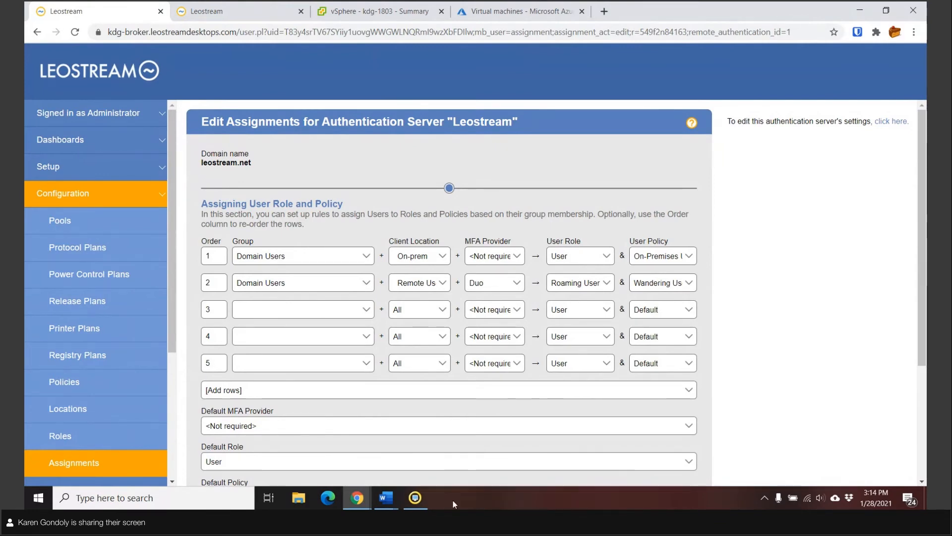
pyautogui.click(421, 507)
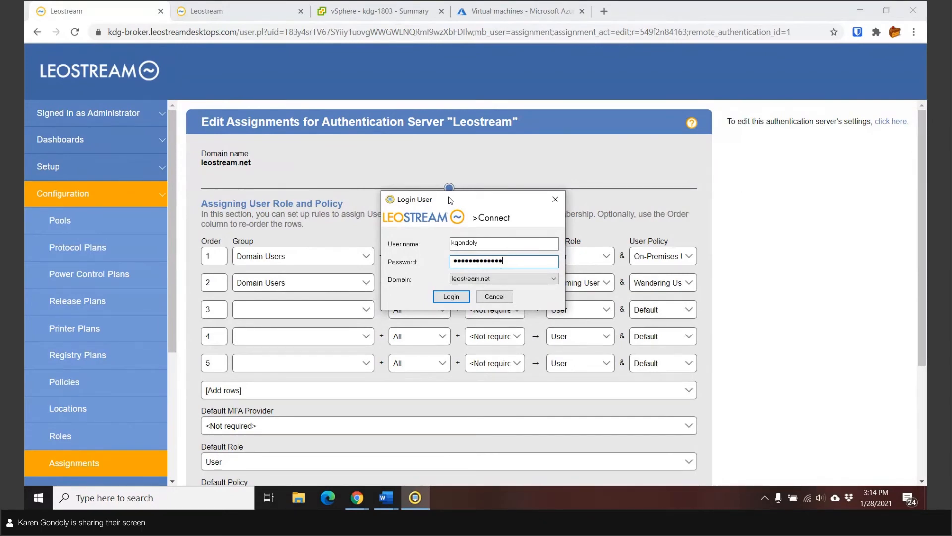
# - Log in through Leostream Connect to the kdg-1803 desktop, then minimize the remote session
pyautogui.click(452, 297)
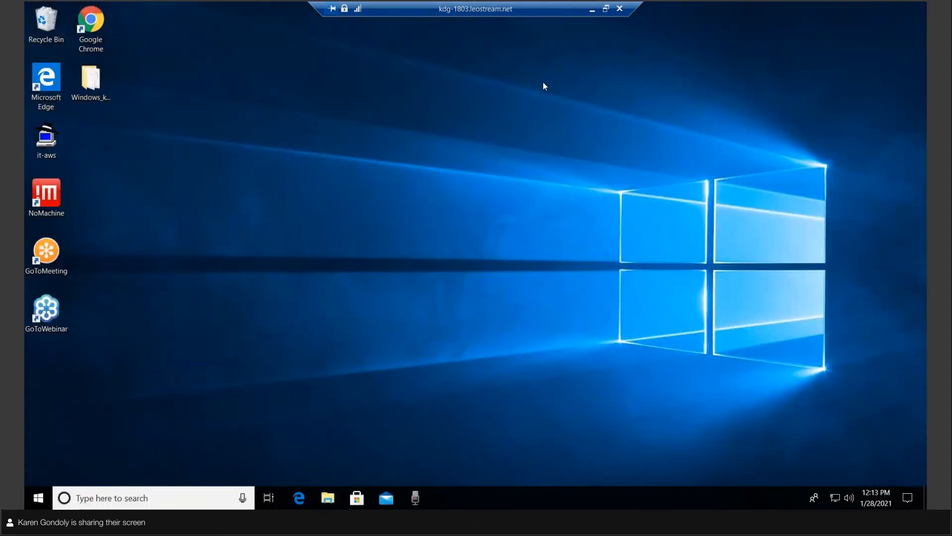
pyautogui.click(592, 10)
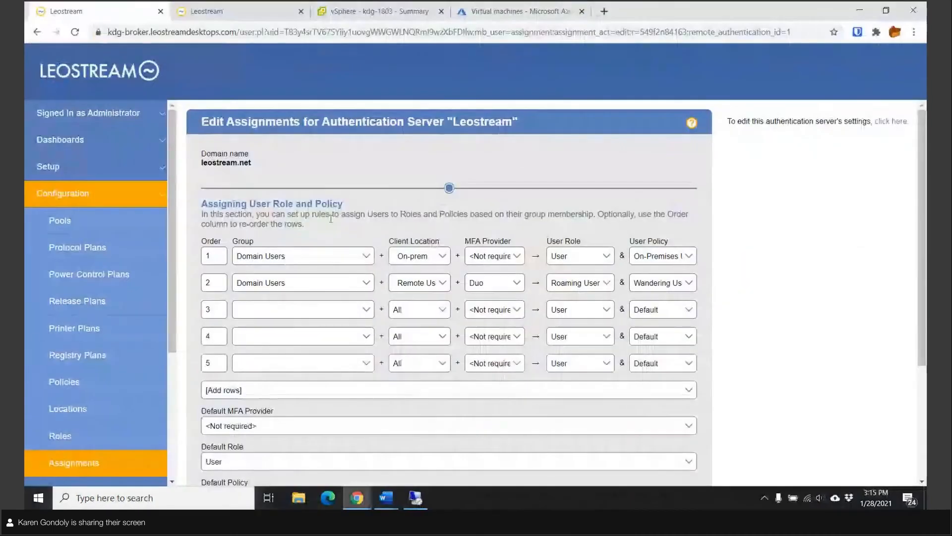
# - Review the System Log, then list Desktops filtered to the Azure pool showing deallocated kdg-4
pyautogui.scroll(-5, 111, 397)
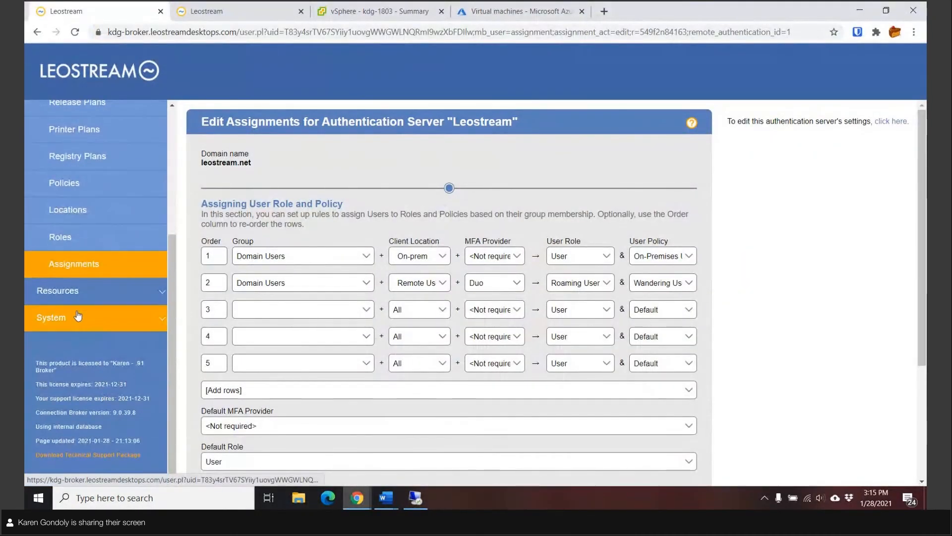
pyautogui.click(78, 315)
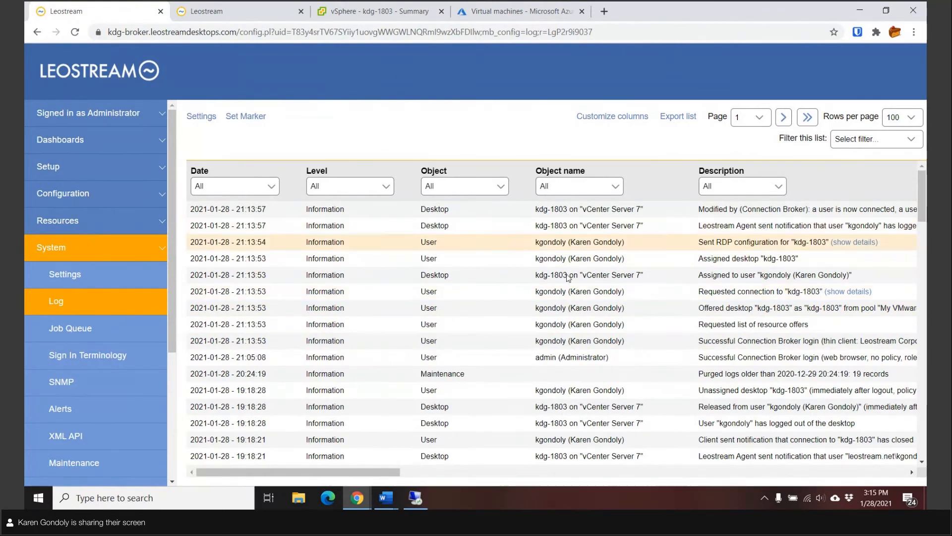
pyautogui.click(56, 221)
pyautogui.click(55, 248)
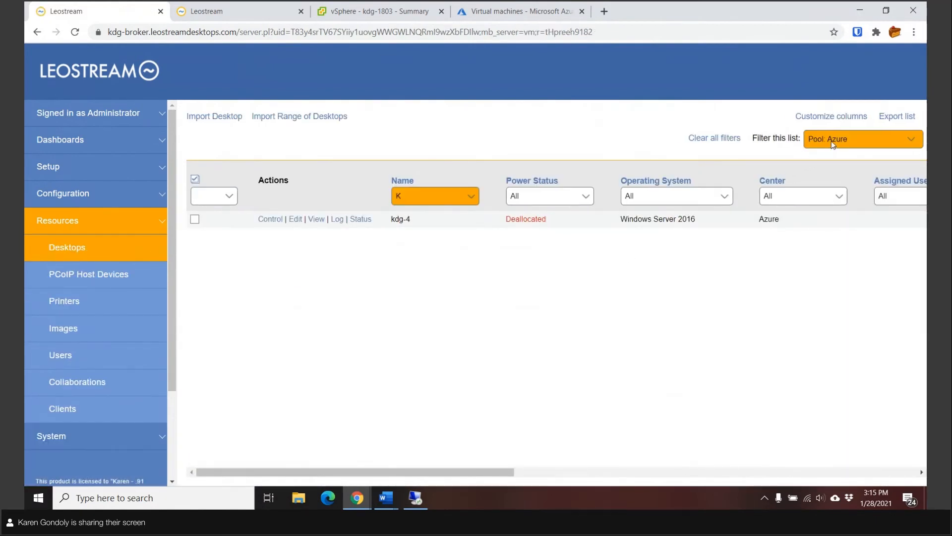
# - Filter Desktops to the My VMware VMs pool and check kdg-1803's active sessions
pyautogui.click(831, 140)
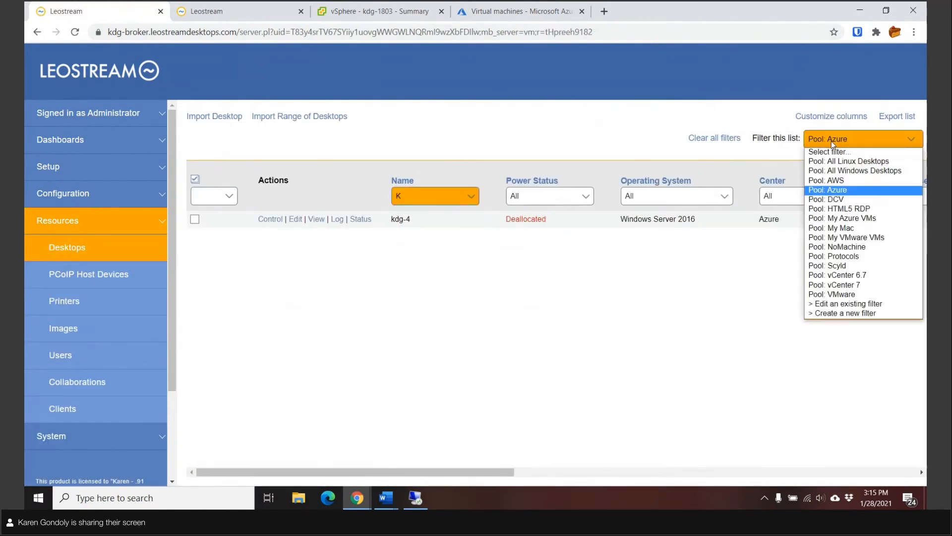
pyautogui.click(837, 238)
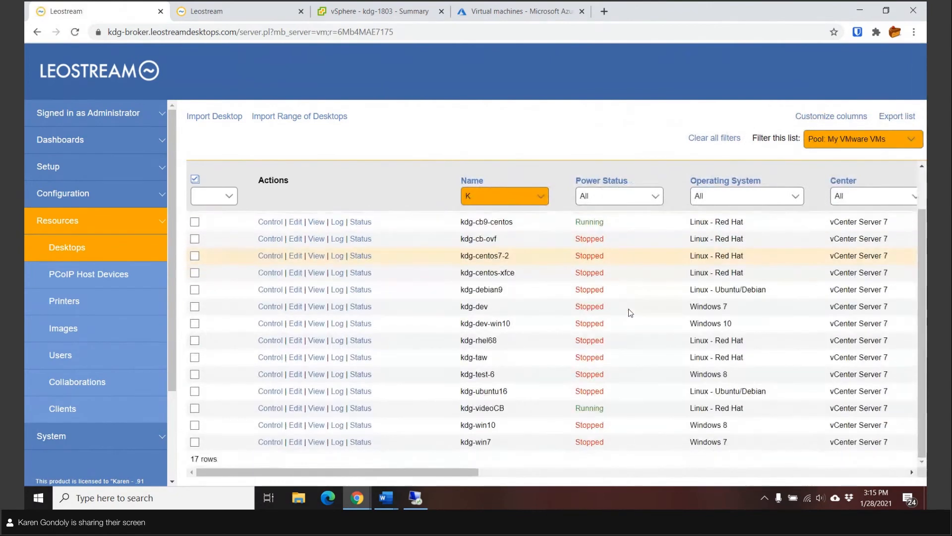
pyautogui.scroll(3, 629, 317)
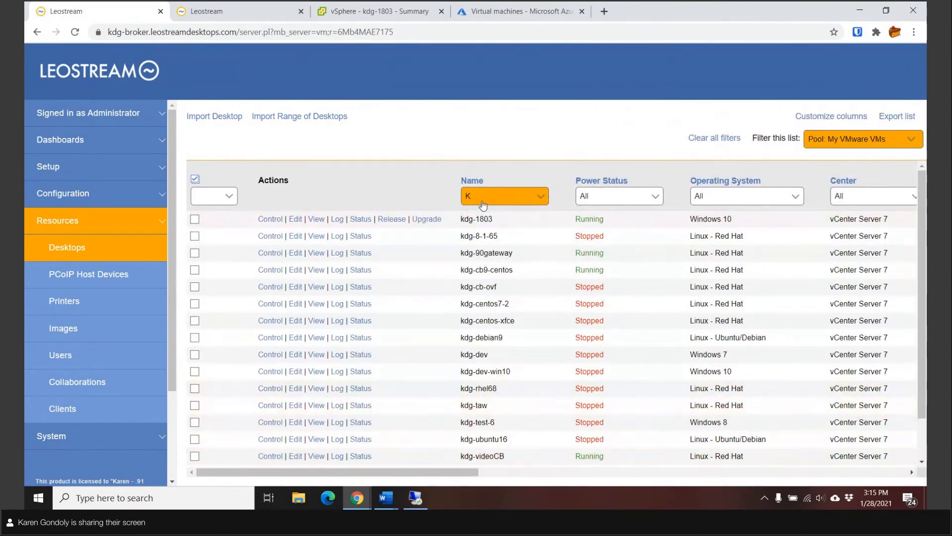
pyautogui.click(364, 219)
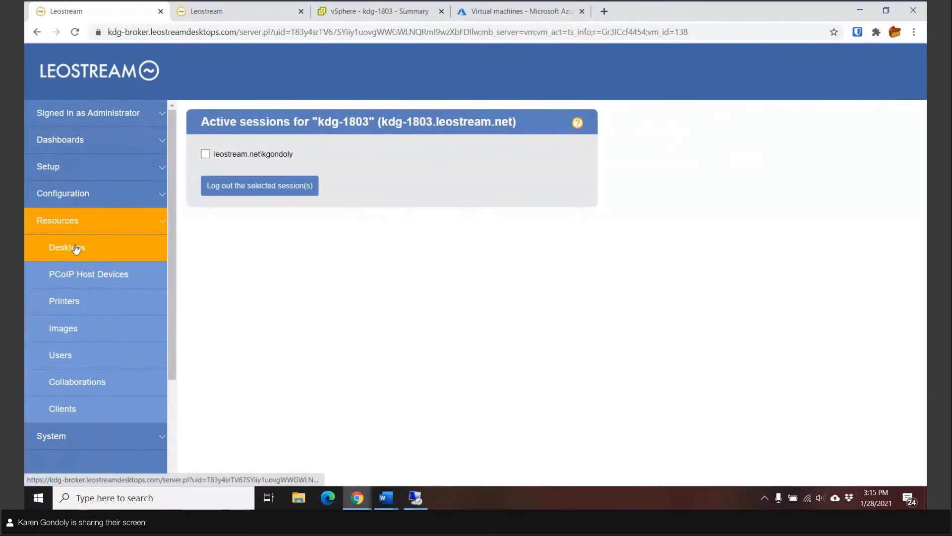
pyautogui.click(76, 248)
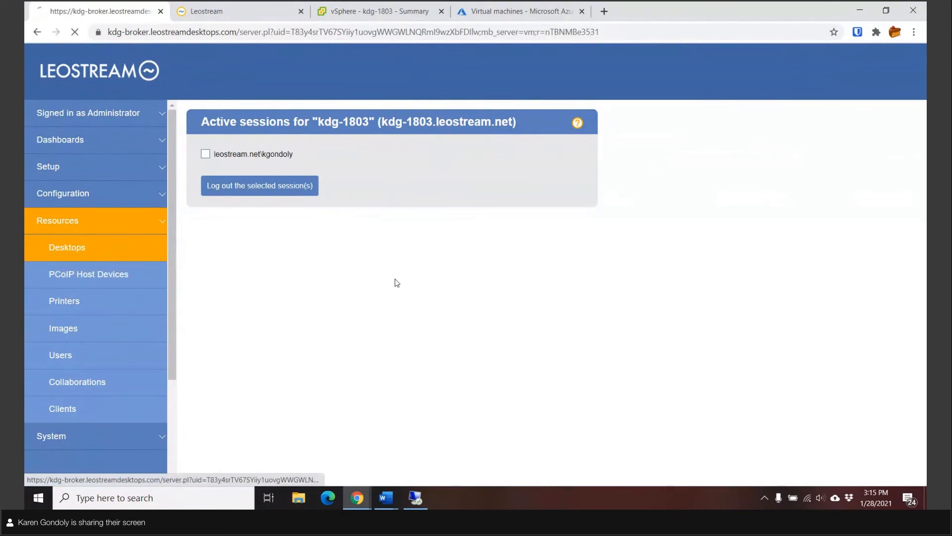
# - Sign out of the kdg-1803 Windows 10 remote desktop from its Start menu
pyautogui.moveTo(342, 476); pyautogui.dragTo(468, 477)
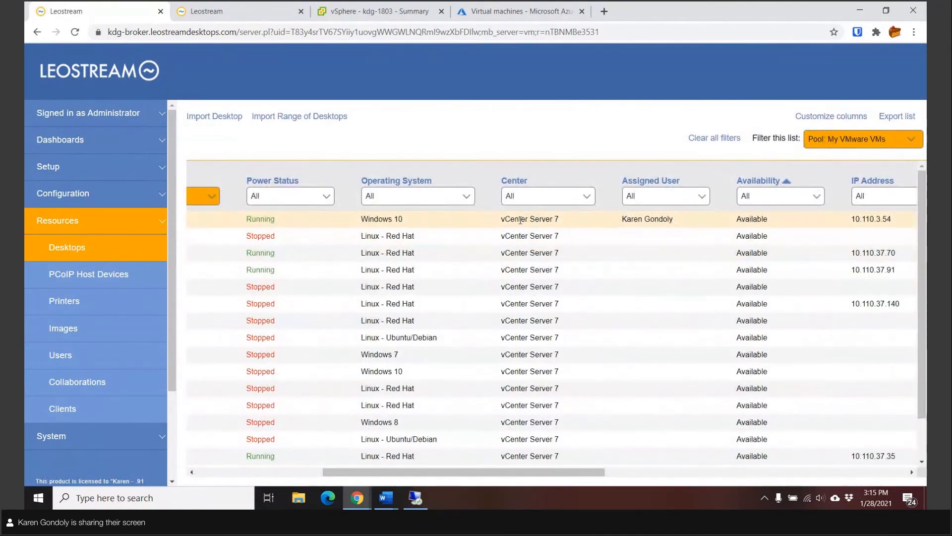
pyautogui.moveTo(475, 476); pyautogui.dragTo(348, 476)
pyautogui.click(418, 499)
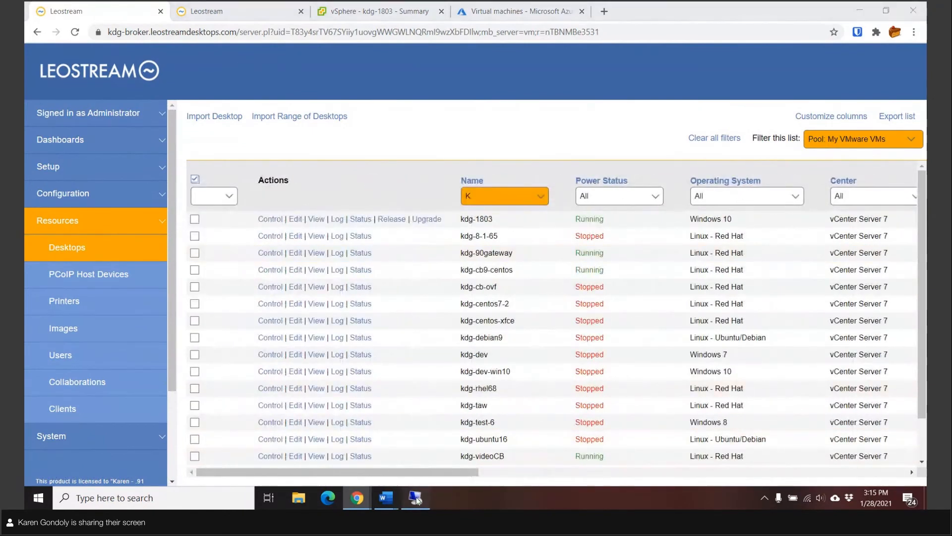
pyautogui.click(38, 498)
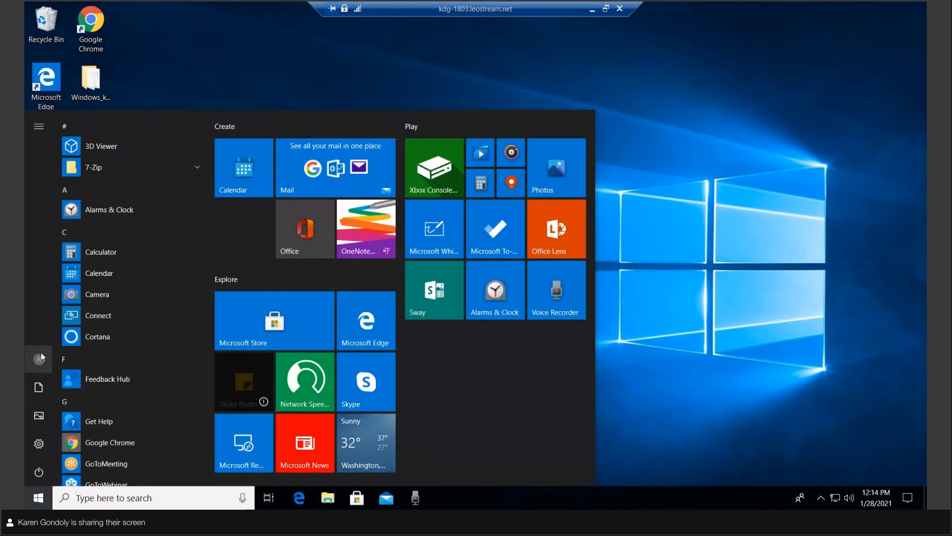
pyautogui.click(40, 359)
pyautogui.click(44, 328)
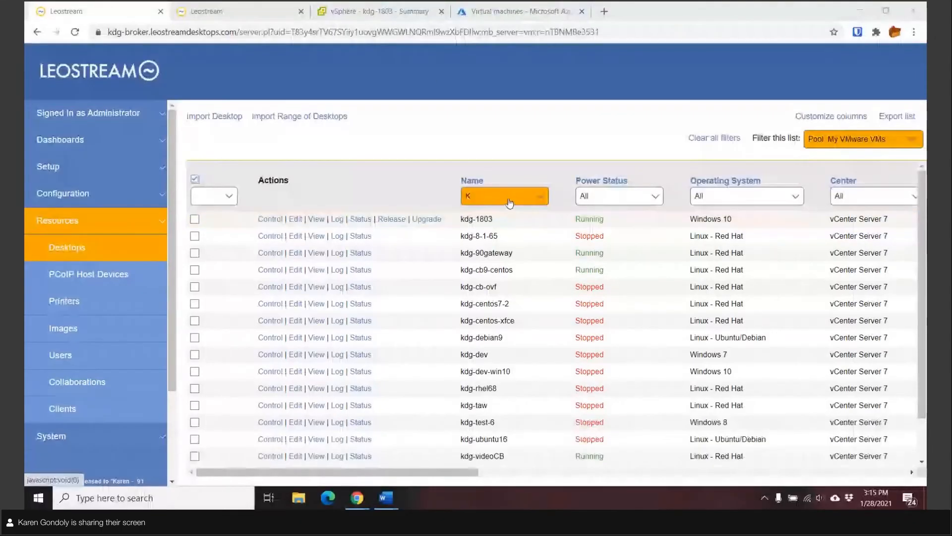
# - Sign in to the kdg-gateway web client, verifying with a Duo passcode
pyautogui.click(268, 15)
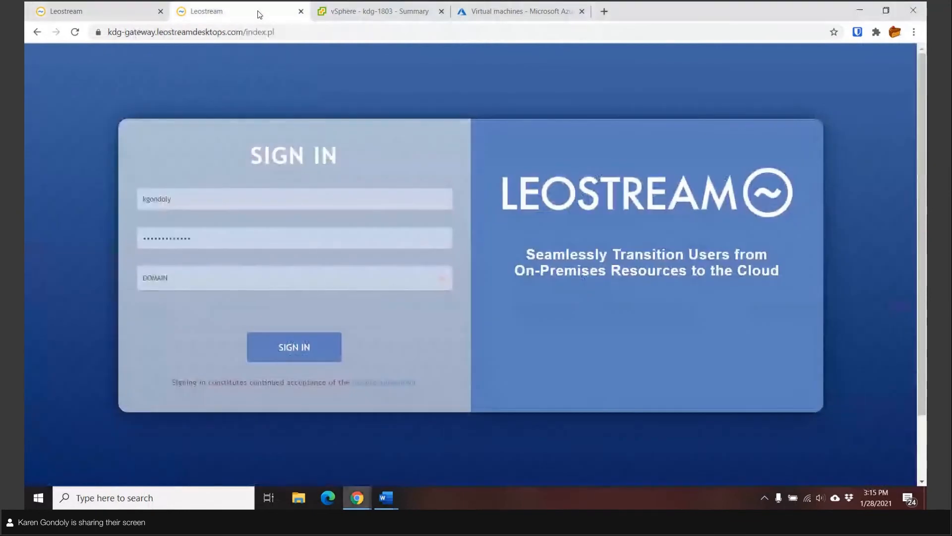
pyautogui.moveTo(157, 38); pyautogui.dragTo(99, 38)
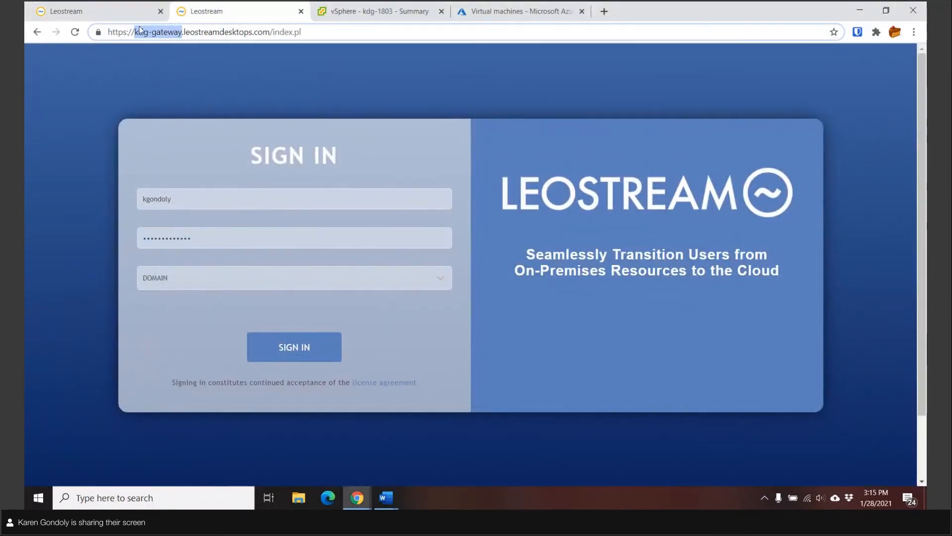
pyautogui.click(107, 12)
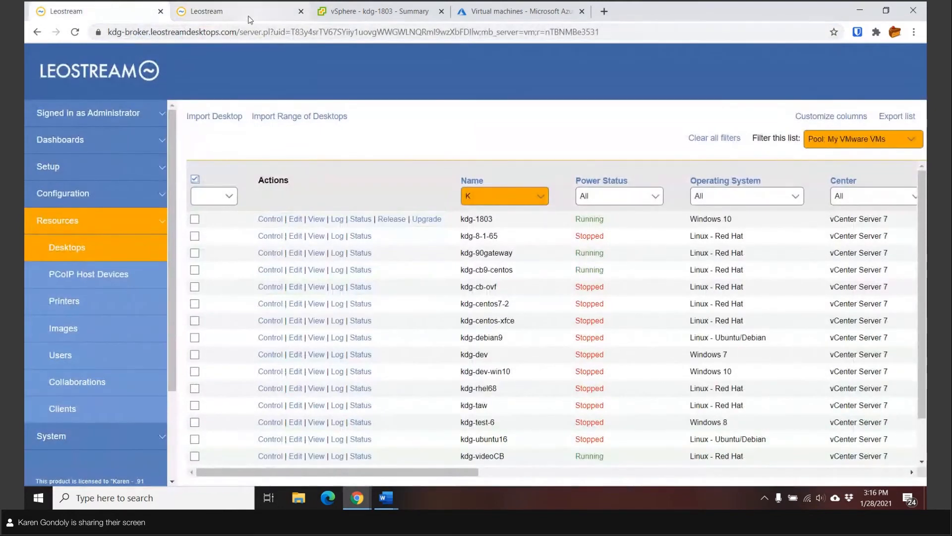
pyautogui.click(231, 19)
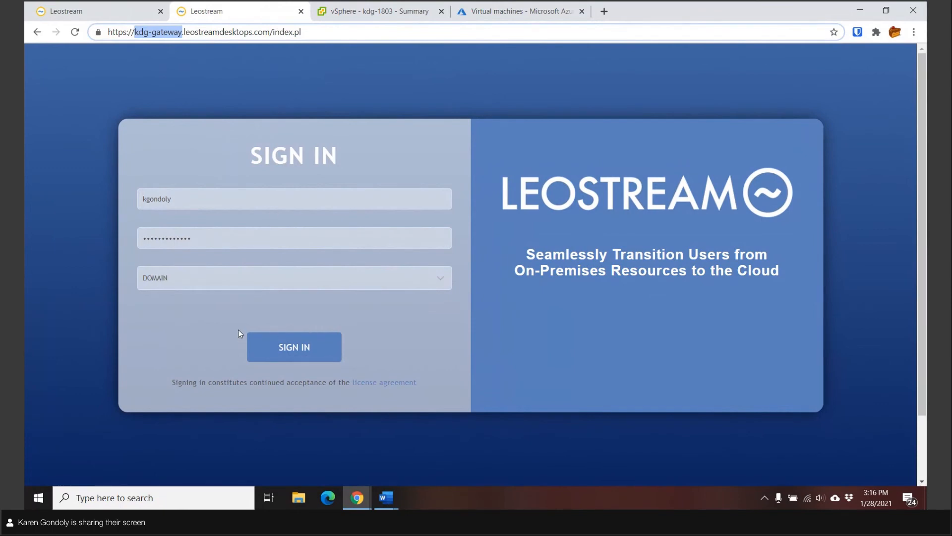
pyautogui.click(280, 353)
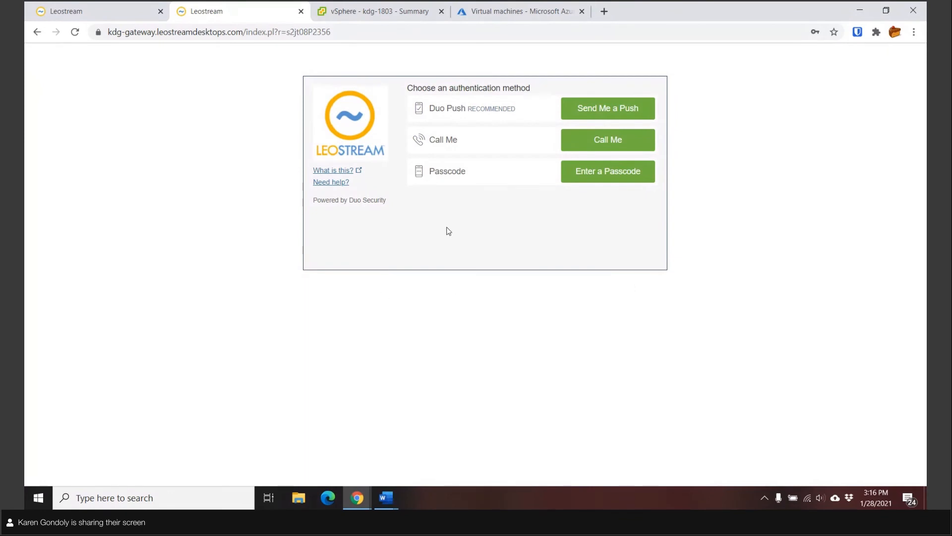
pyautogui.click(603, 174)
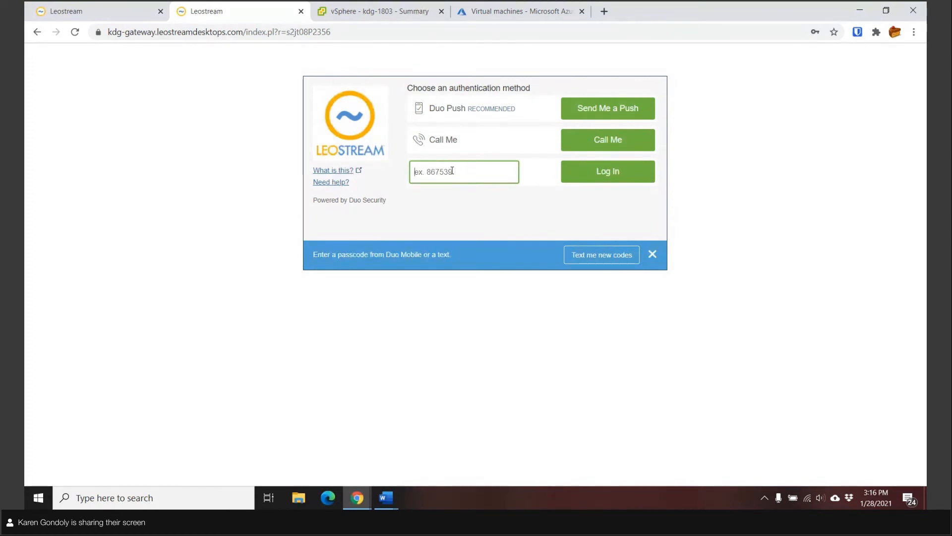
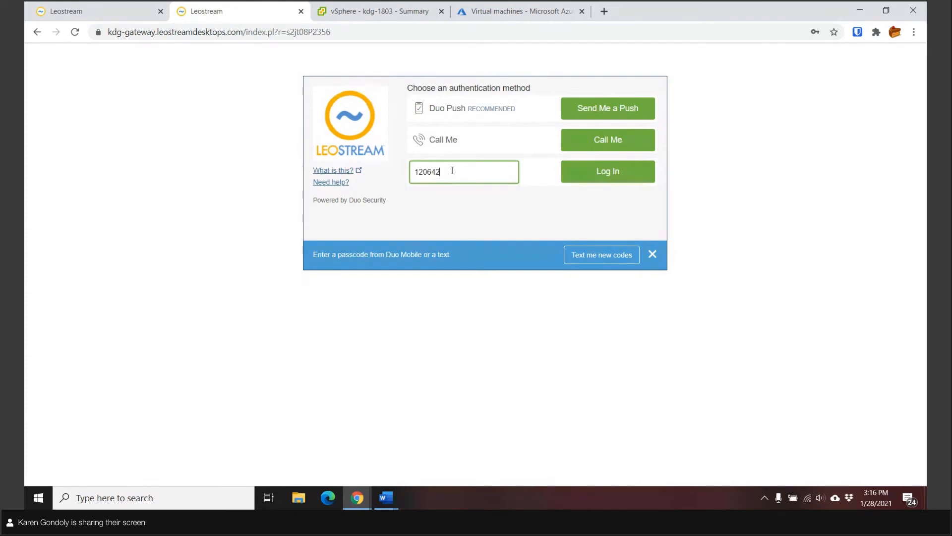
pyautogui.click(586, 175)
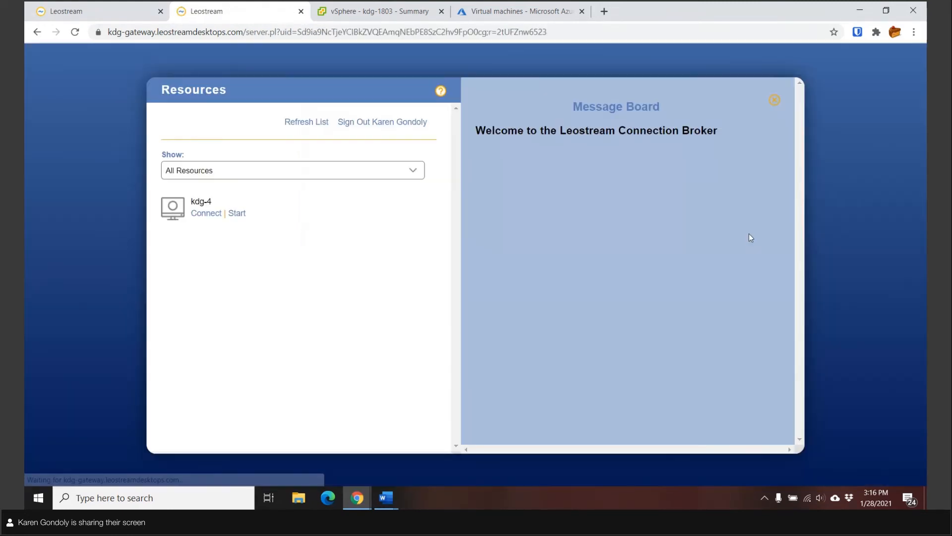
# - Start the kdg-4 desktop and confirm Azure lists it as Updating after a refresh
pyautogui.click(239, 215)
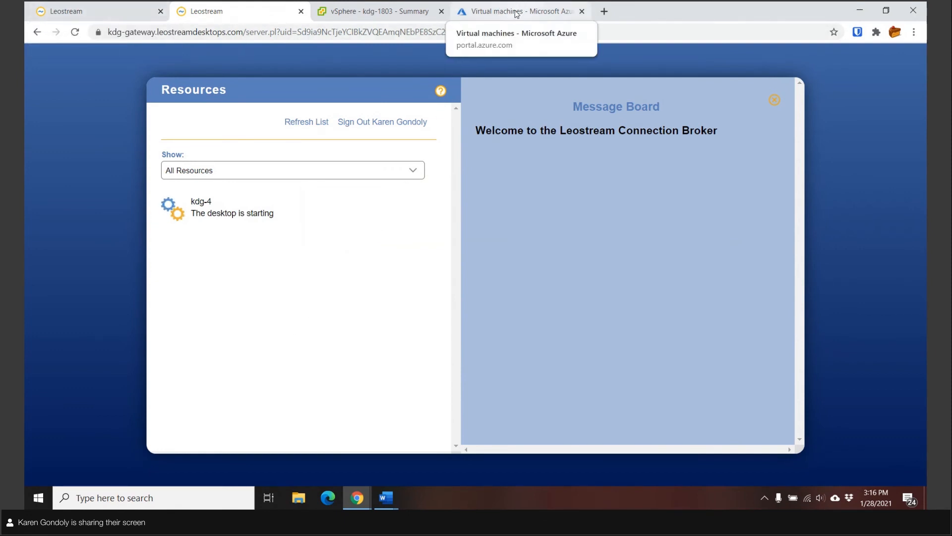
pyautogui.click(546, 17)
pyautogui.click(246, 133)
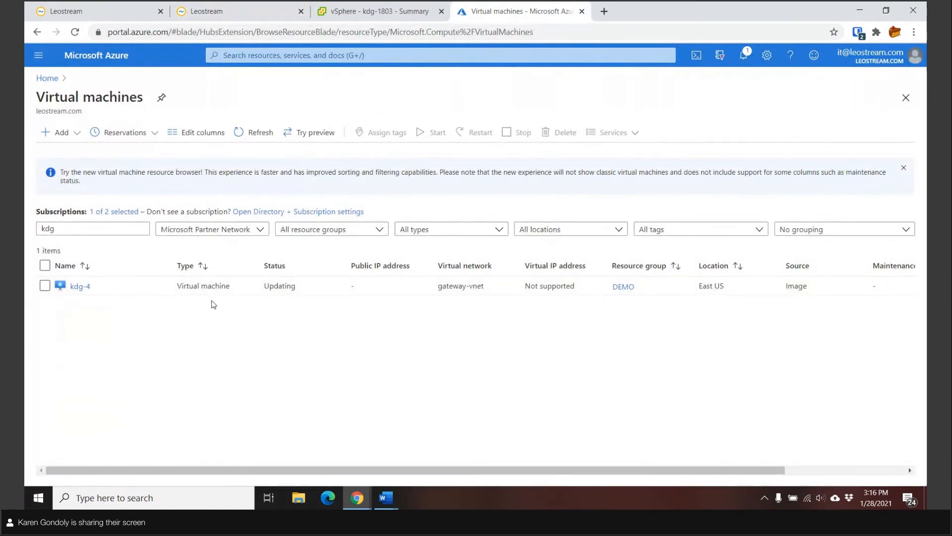
pyautogui.click(115, 11)
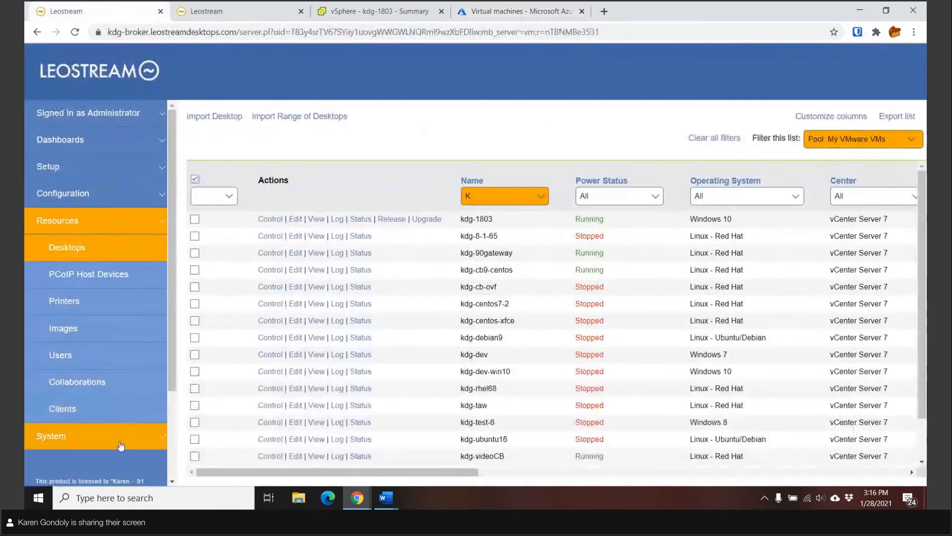
# - Check the System Log for kdg-4 starting on Azure, then confirm it shows Done in Resources
pyautogui.click(83, 440)
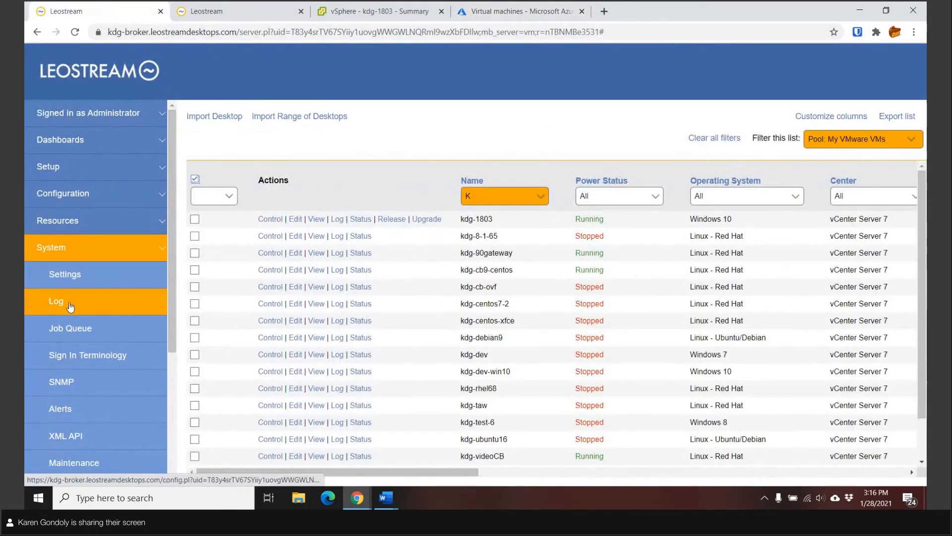
pyautogui.click(69, 303)
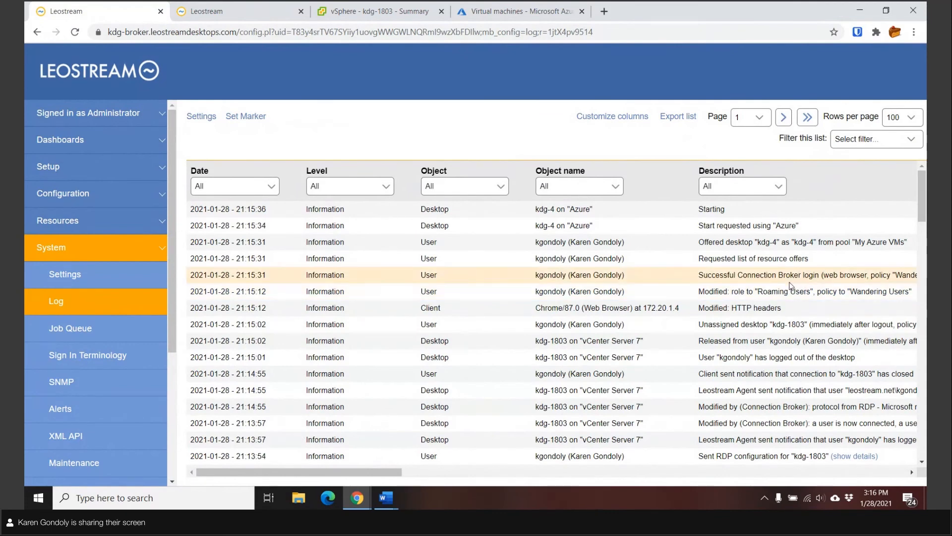
pyautogui.click(235, 11)
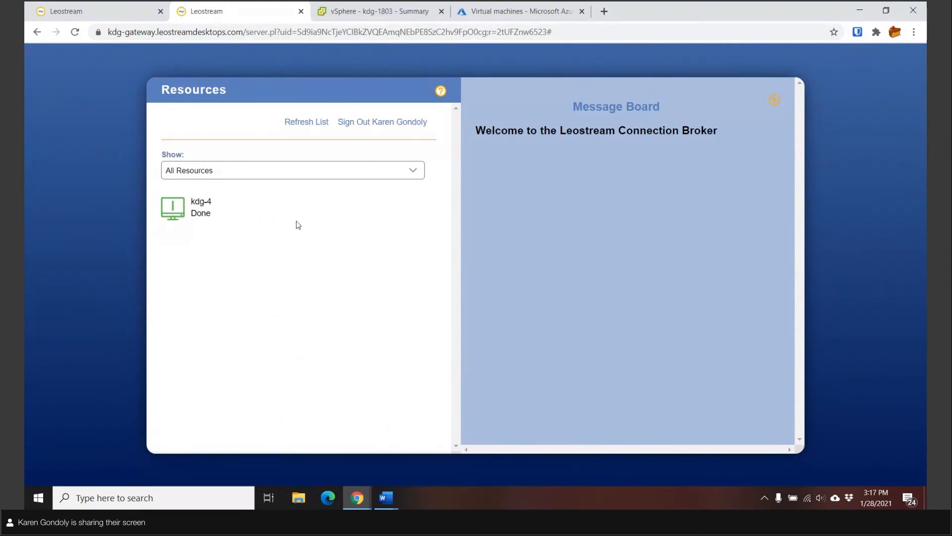
# - Refresh the resource list and connect to kdg-4 in the HTML5 viewer, then return to the admin log
pyautogui.click(308, 123)
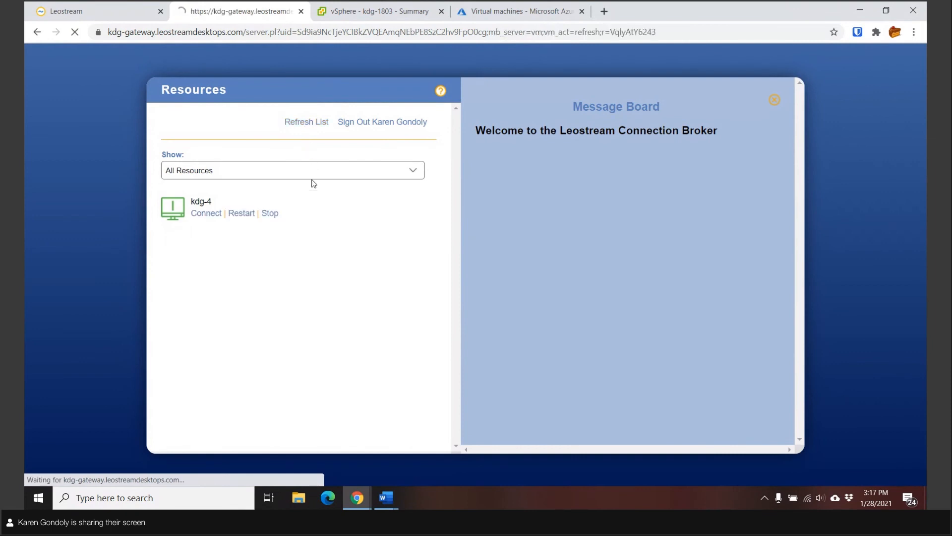
pyautogui.click(207, 214)
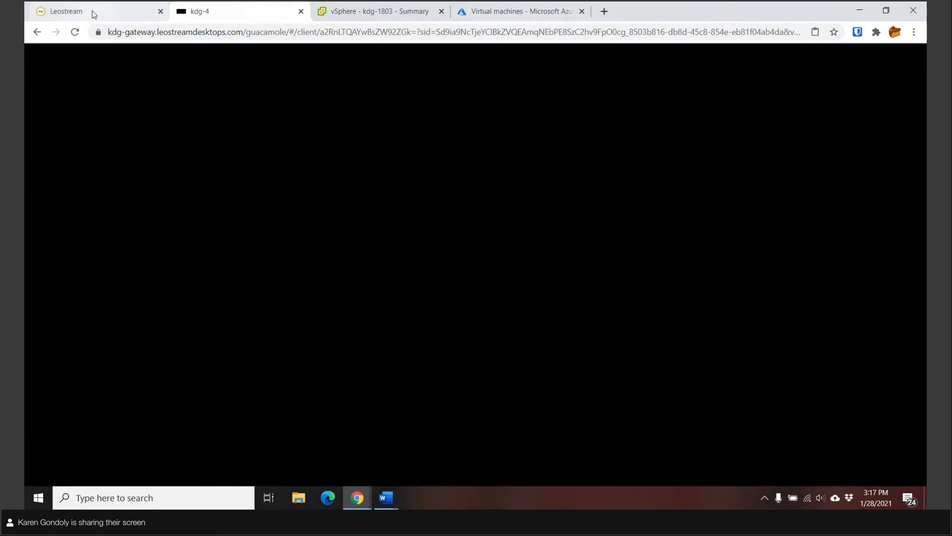
pyautogui.click(94, 12)
pyautogui.scroll(-3, 79, 317)
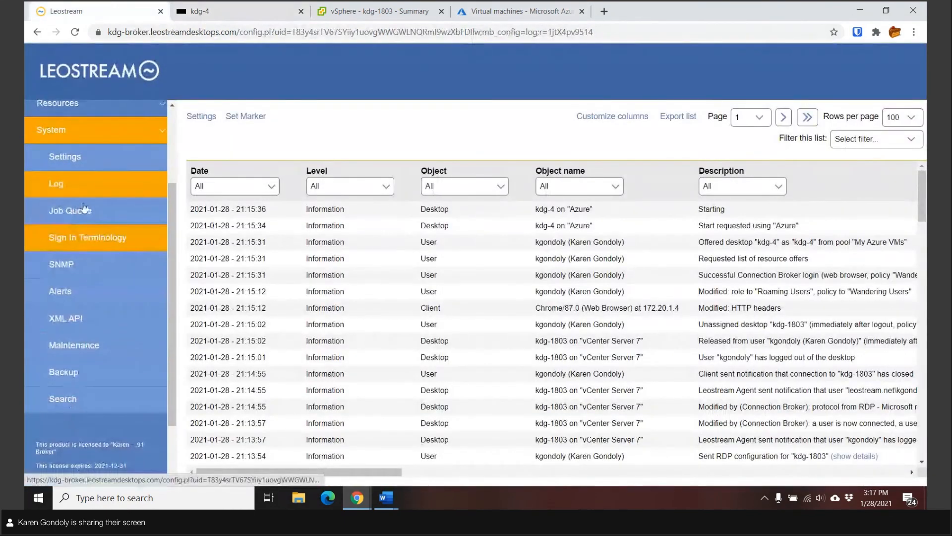
# - Reload the log, confirm Azure shows kdg-4 Running and kdg-1 Creating, then view kdg-4's desktop
pyautogui.click(79, 193)
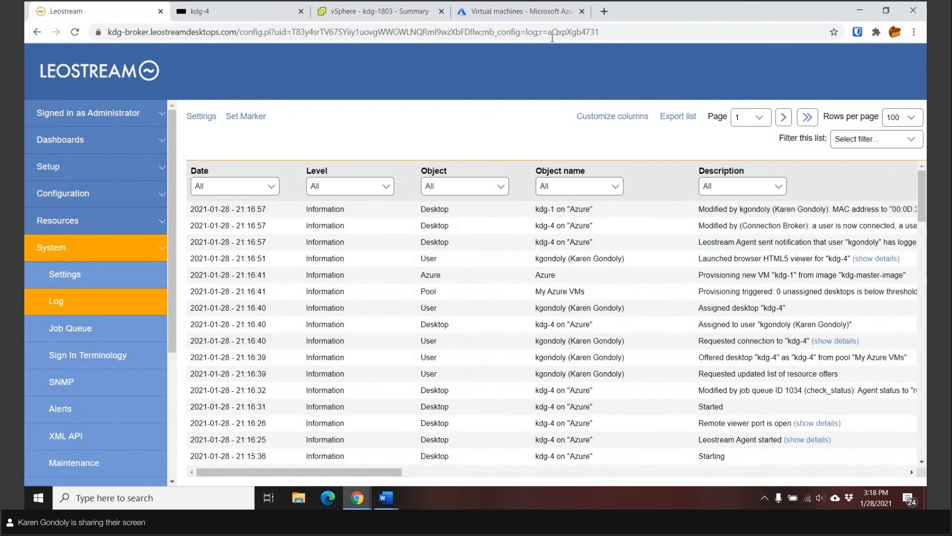
pyautogui.click(525, 11)
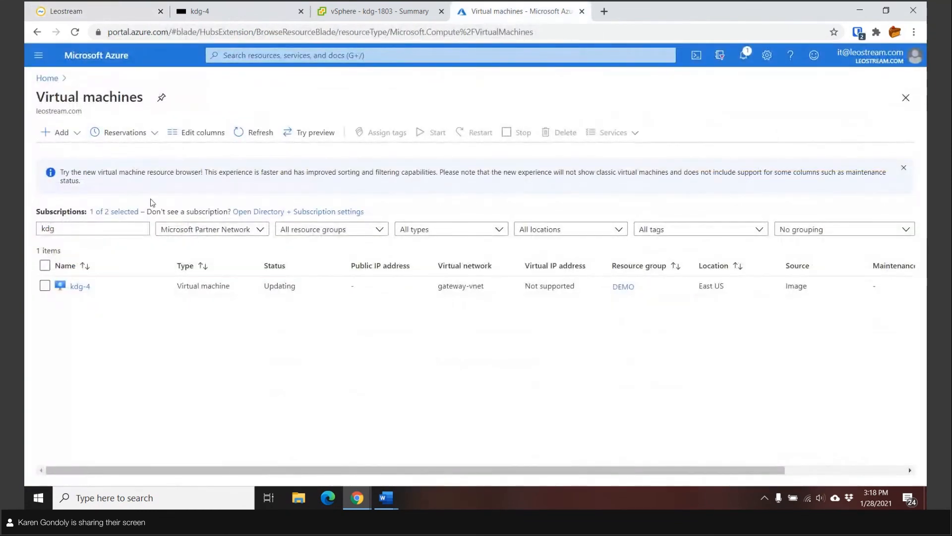
pyautogui.click(259, 140)
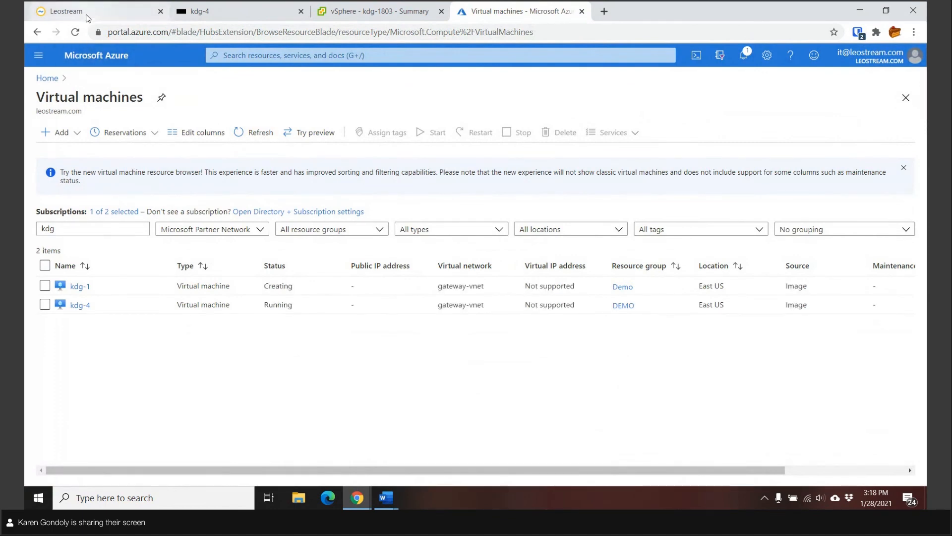
pyautogui.click(87, 17)
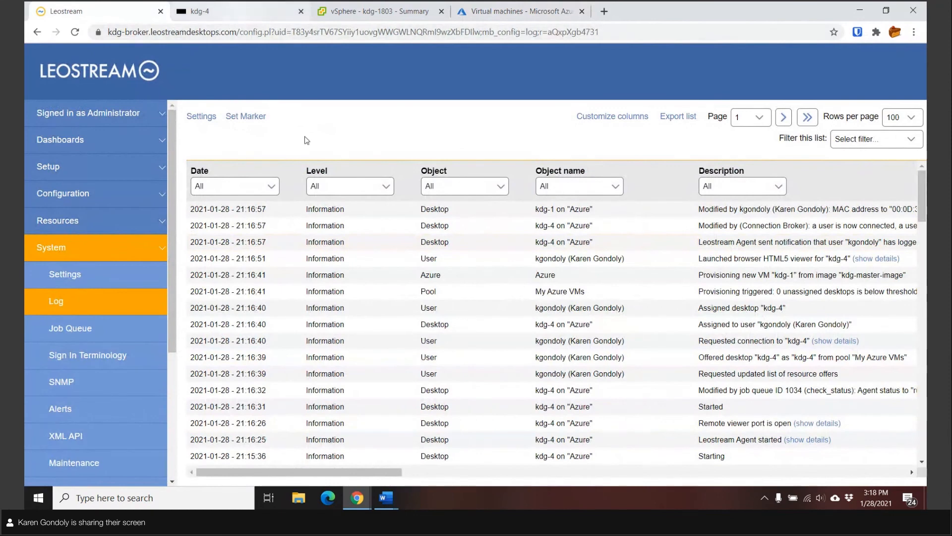
pyautogui.click(241, 20)
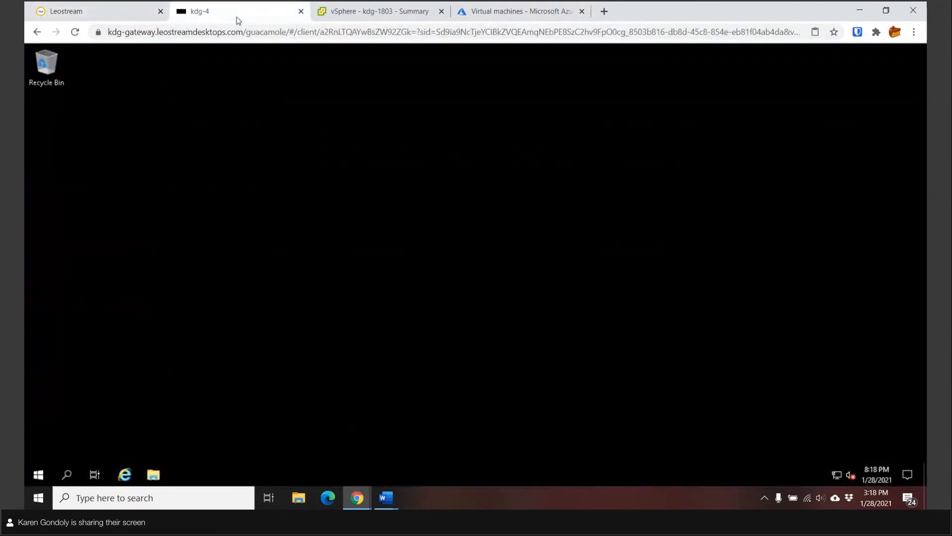